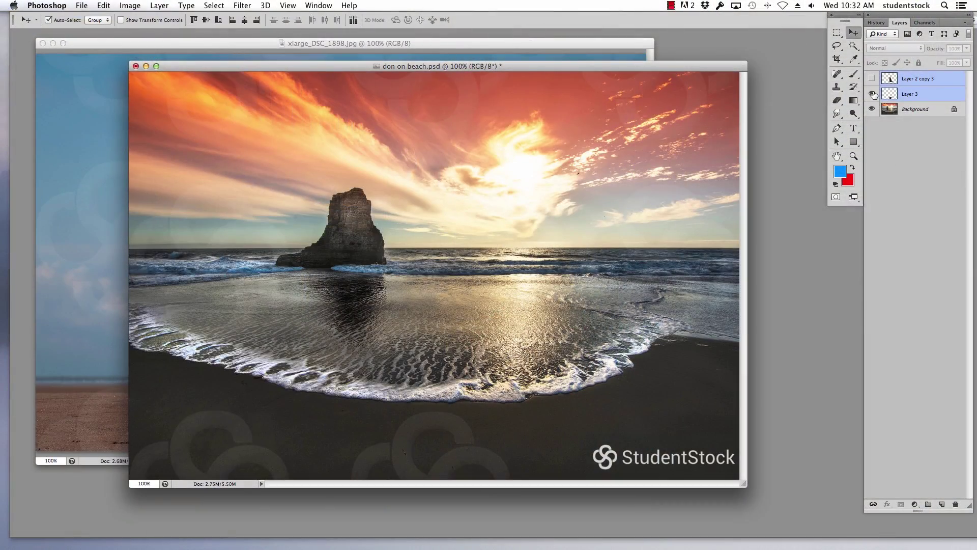
Briefly show then hide Layer 3 and Layer 2 copy 3, then bring xlarge_DSC_1898.jpg forward
click(872, 93)
click(871, 78)
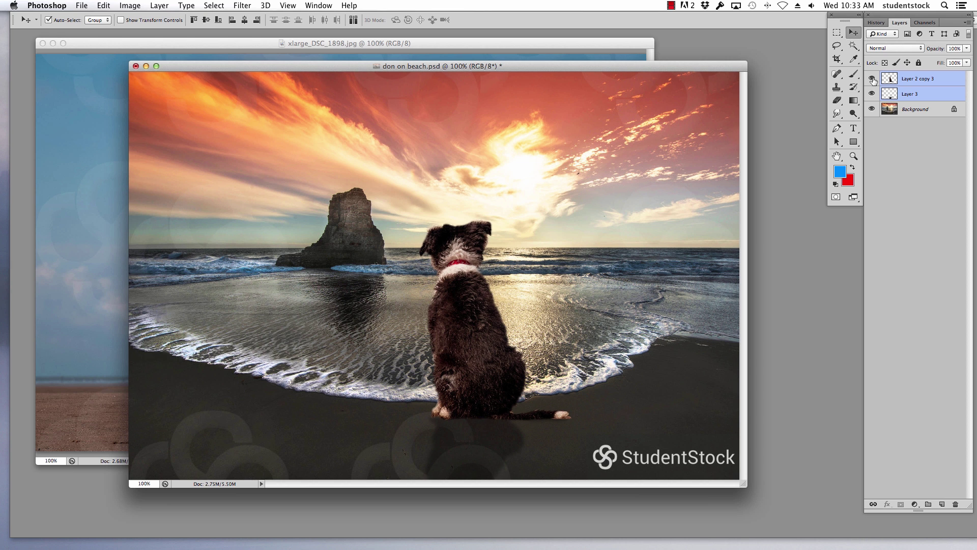
click(872, 78)
click(871, 94)
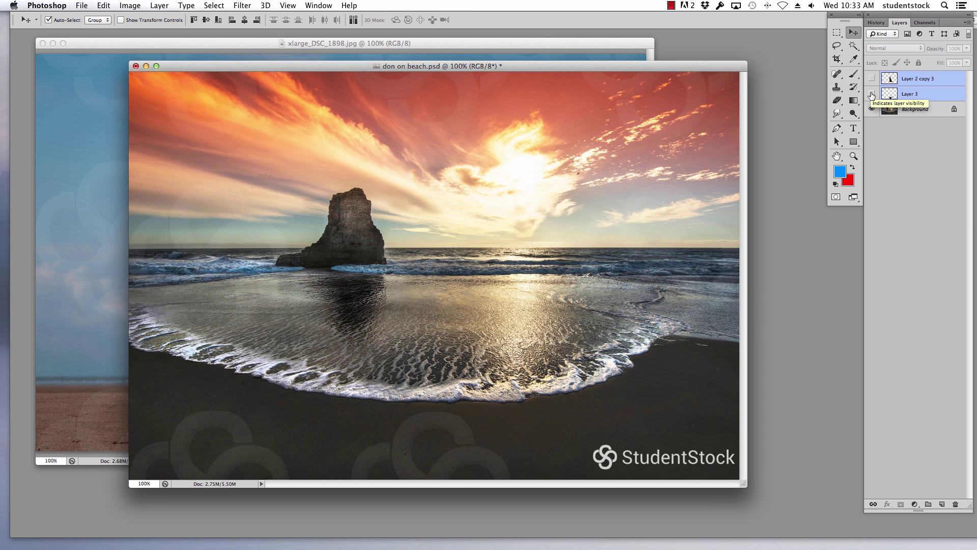
click(543, 41)
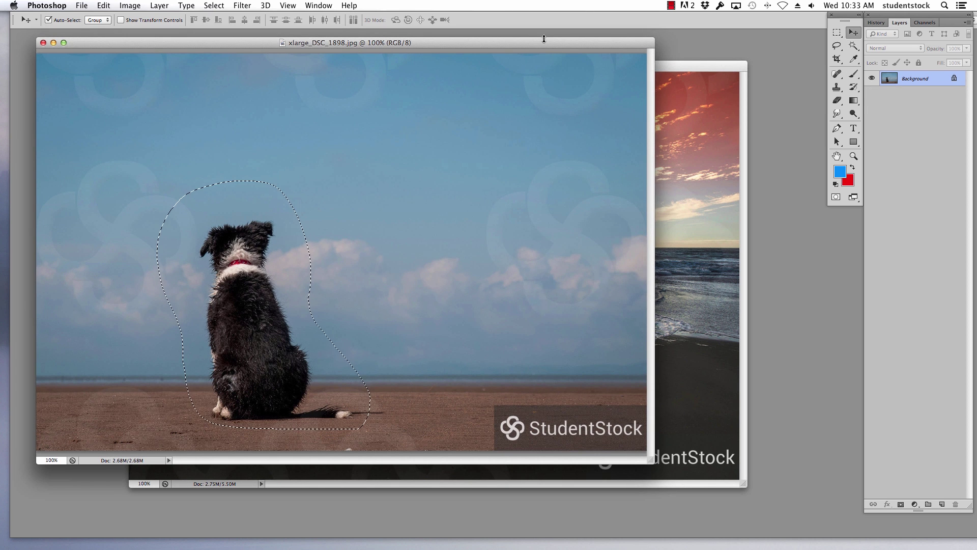
Return to standard screen mode and dock the Davenport beach photo as a tab beside the dog photo
drag(543, 43, 562, 41)
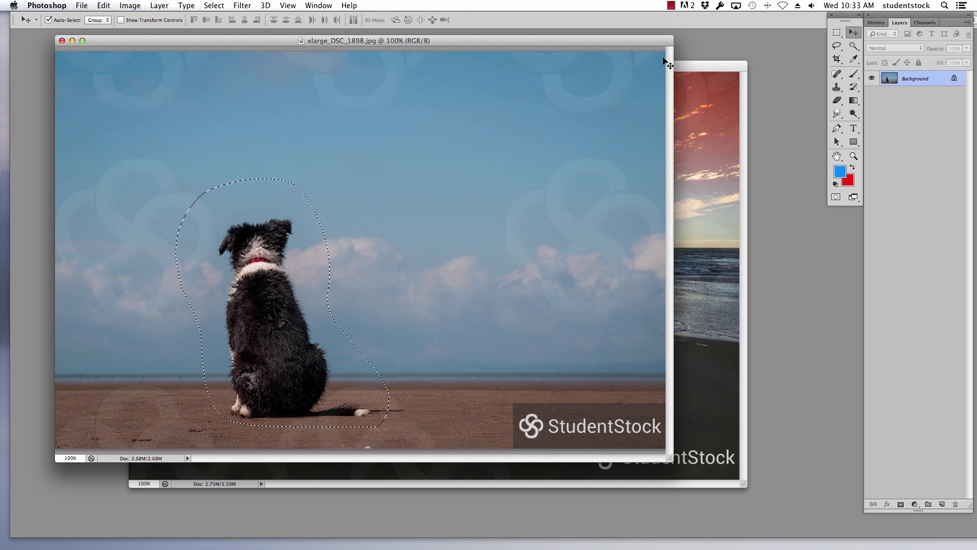
key(f)
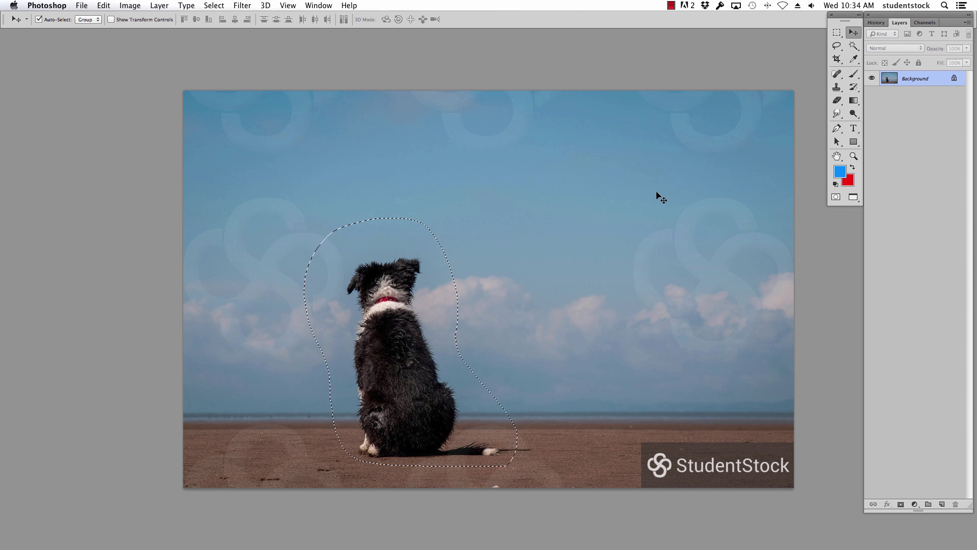
key(f)
key(f)
drag(606, 42, 547, 52)
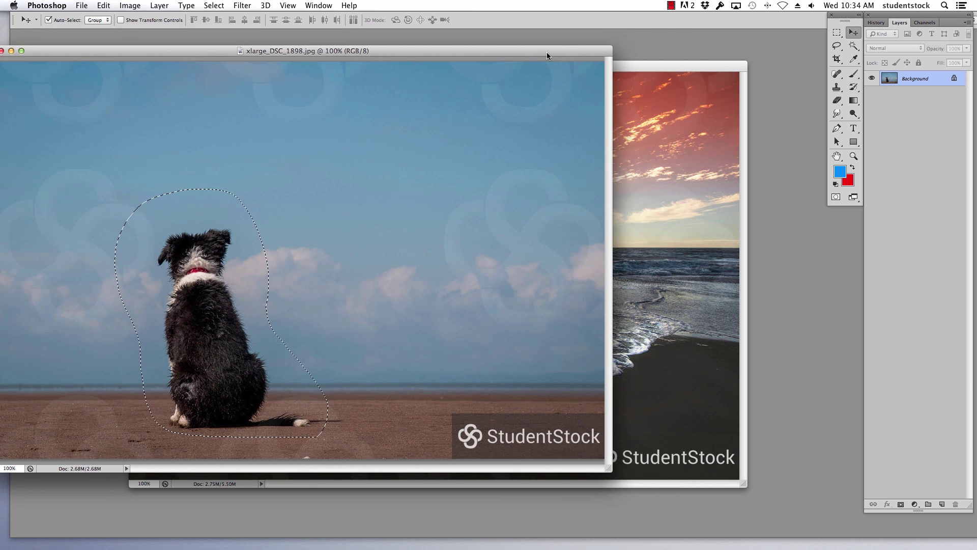
drag(976, 66, 383, 62)
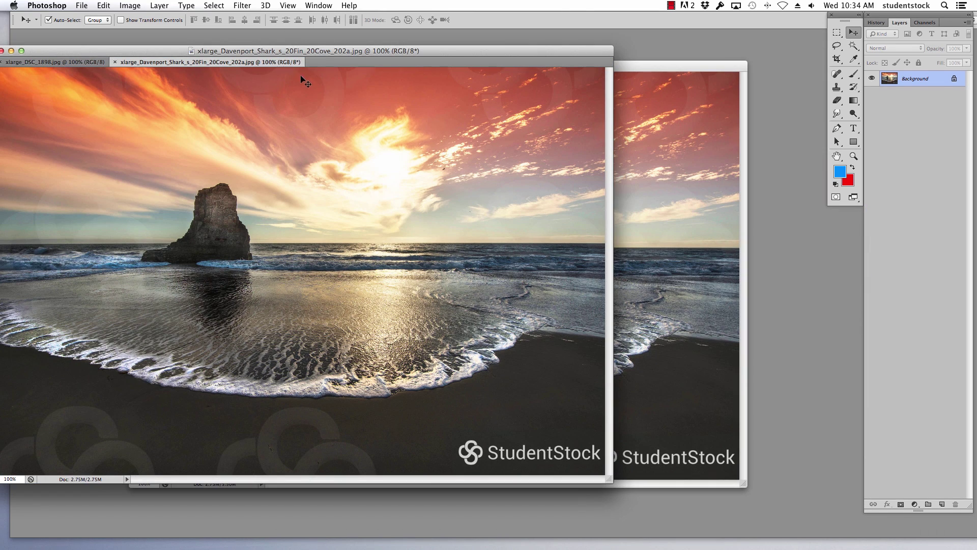
Drag the lasso-selected dog into the separated beach photo, accepting the colour profile conversion
mouse_move(282, 61)
mouse_down()
mouse_move(522, 93)
mouse_move(490, 92)
mouse_move(490, 81)
mouse_up()
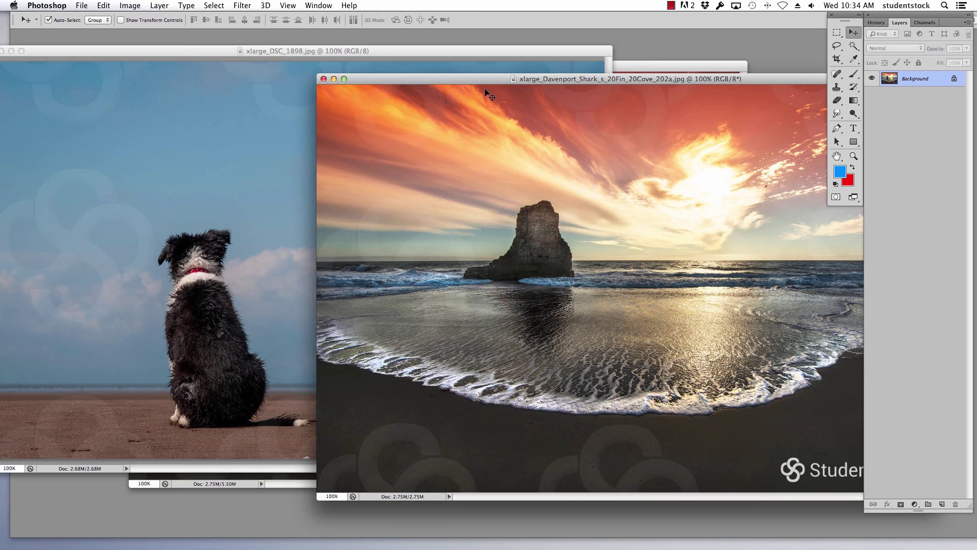
click(208, 200)
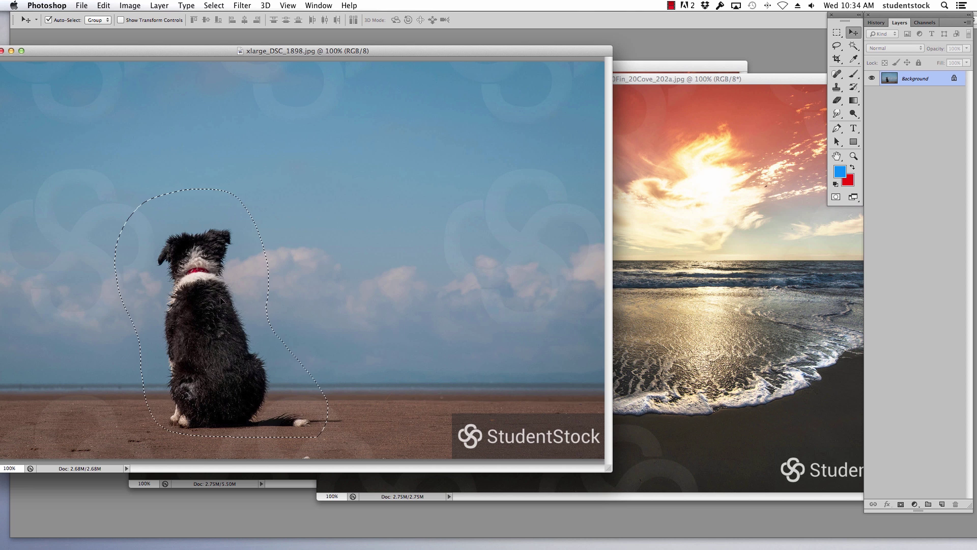
drag(257, 294, 659, 264)
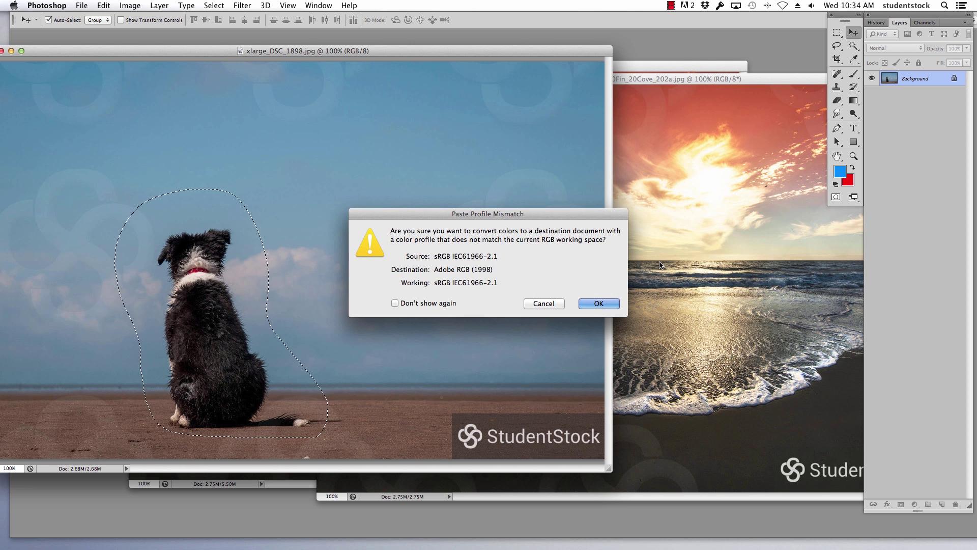
click(604, 304)
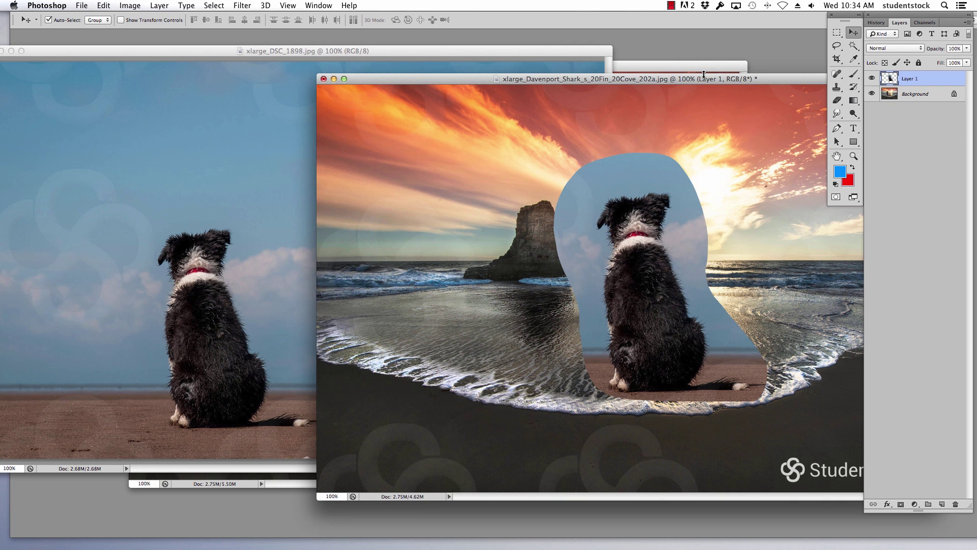
View the beach composite full screen and move Layer 1 down and left
drag(704, 74, 522, 42)
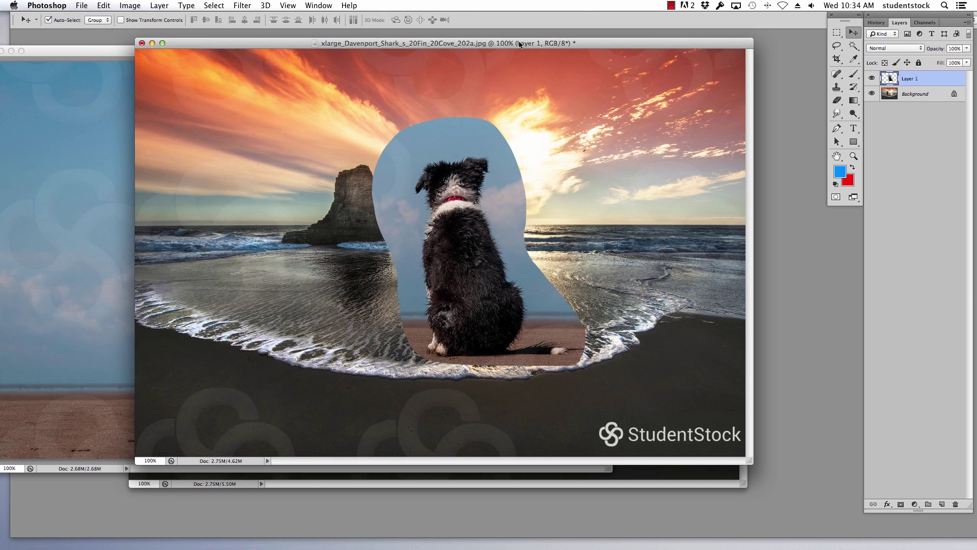
key(f)
drag(509, 214, 477, 302)
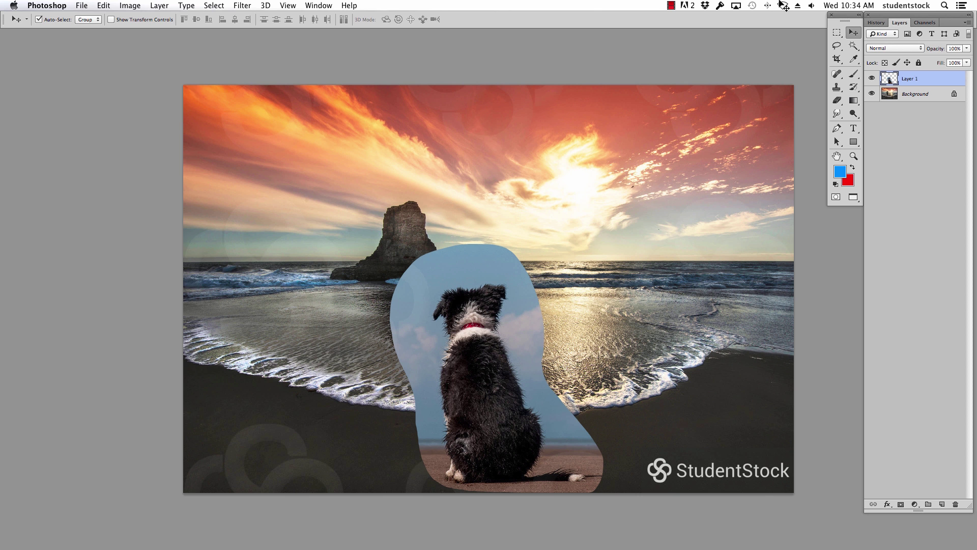
Nudge the dog up, inspect its collar and back fur up close, then pick the Magic Wand
drag(470, 309, 473, 286)
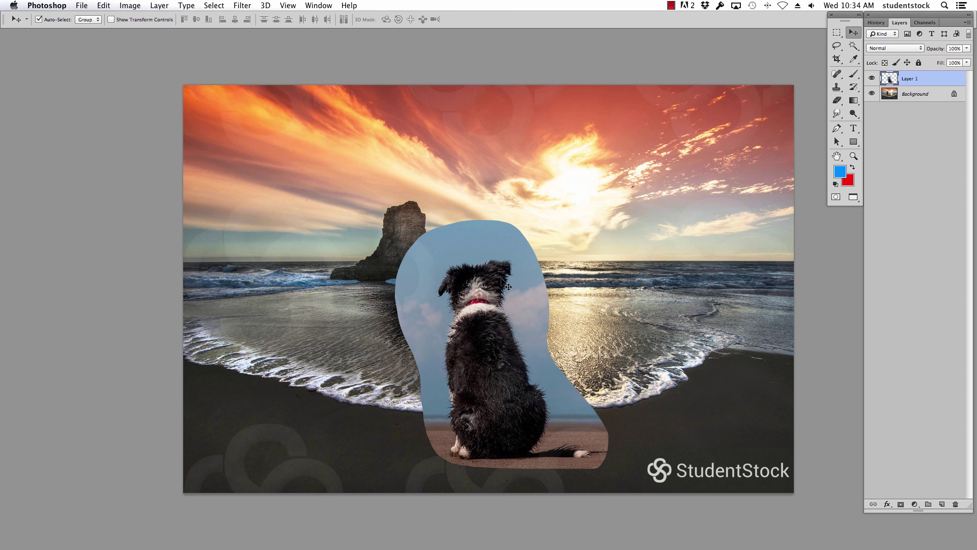
super+click(493, 314)
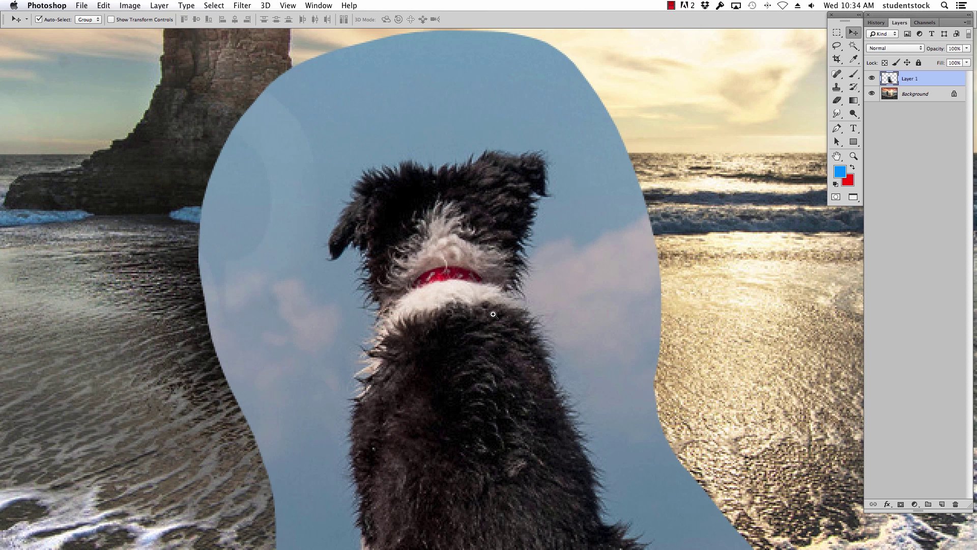
super+click(514, 330)
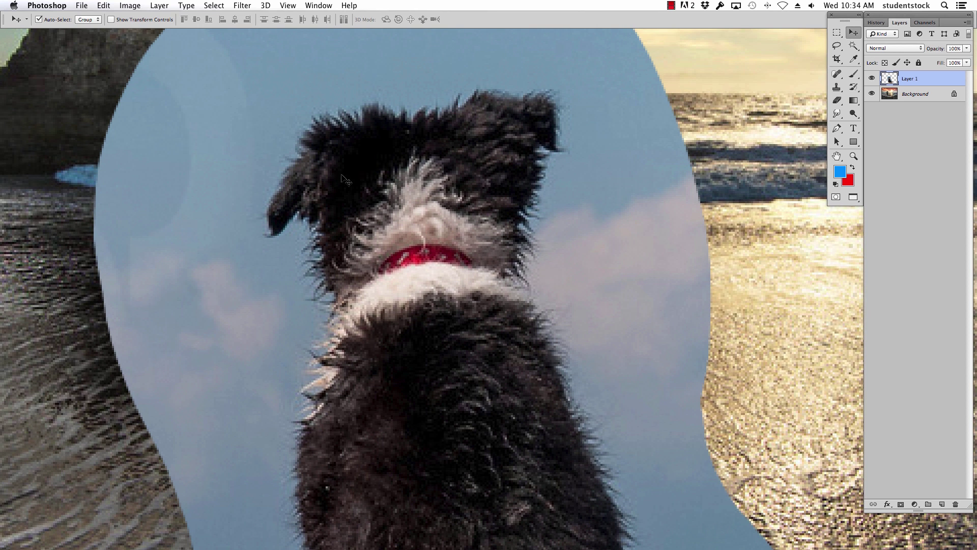
drag(471, 340, 472, 181)
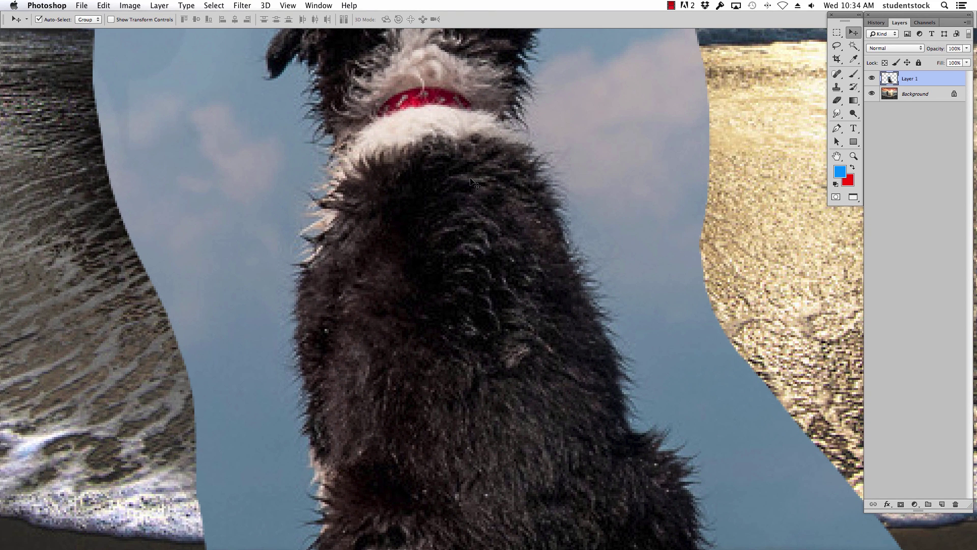
alt+click(467, 261)
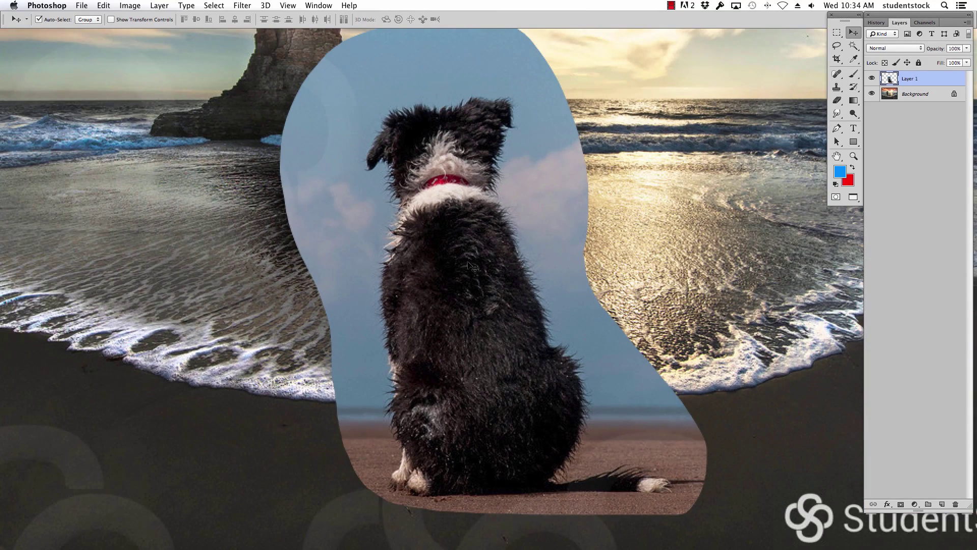
scroll(497, 266, up, 3)
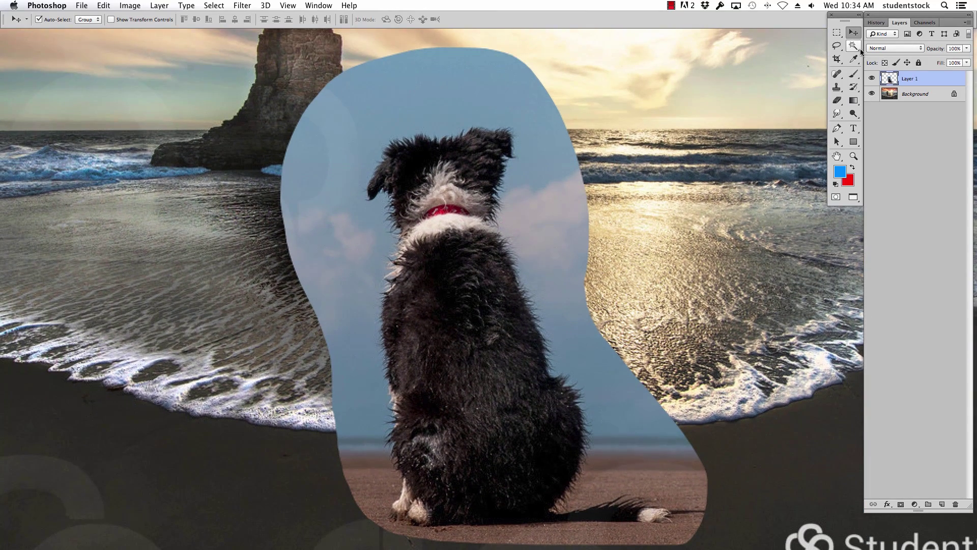
drag(860, 49, 893, 54)
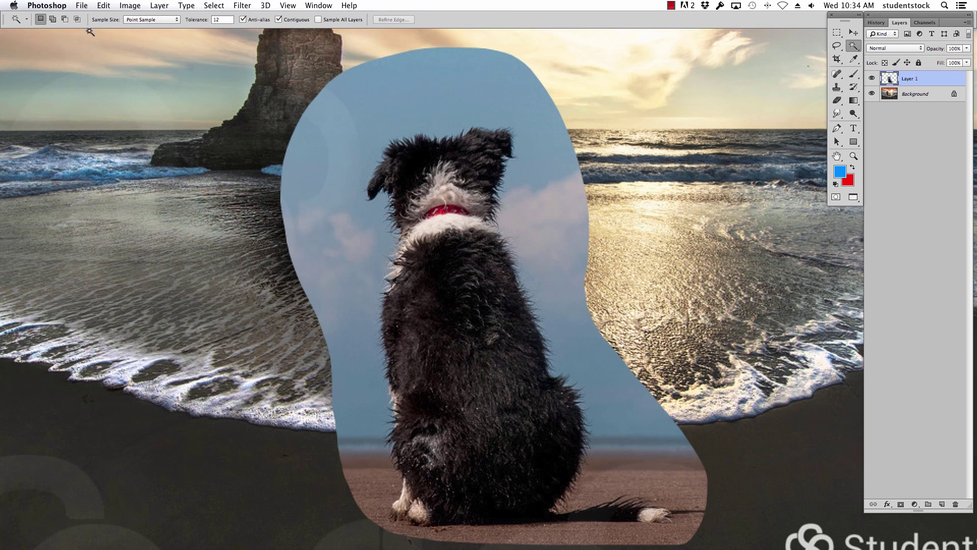
Set Magic Wand tolerance to 32, select the blue sky around the dog, and zoom into its head
click(203, 20)
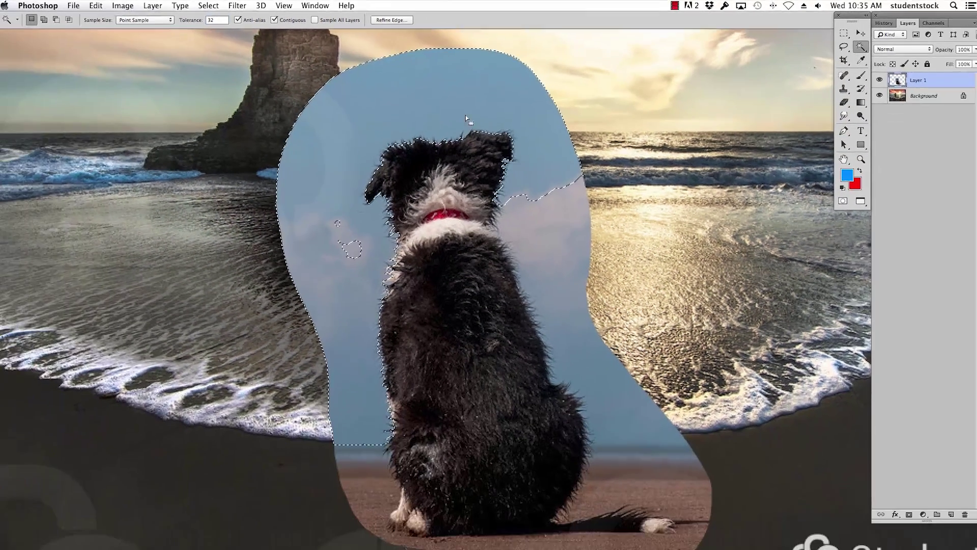
click(454, 169)
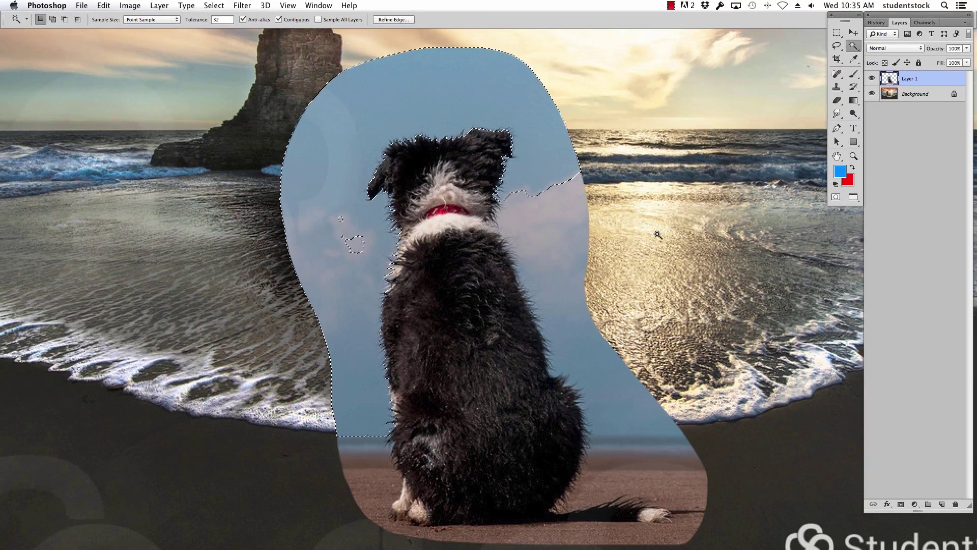
super+click(450, 137)
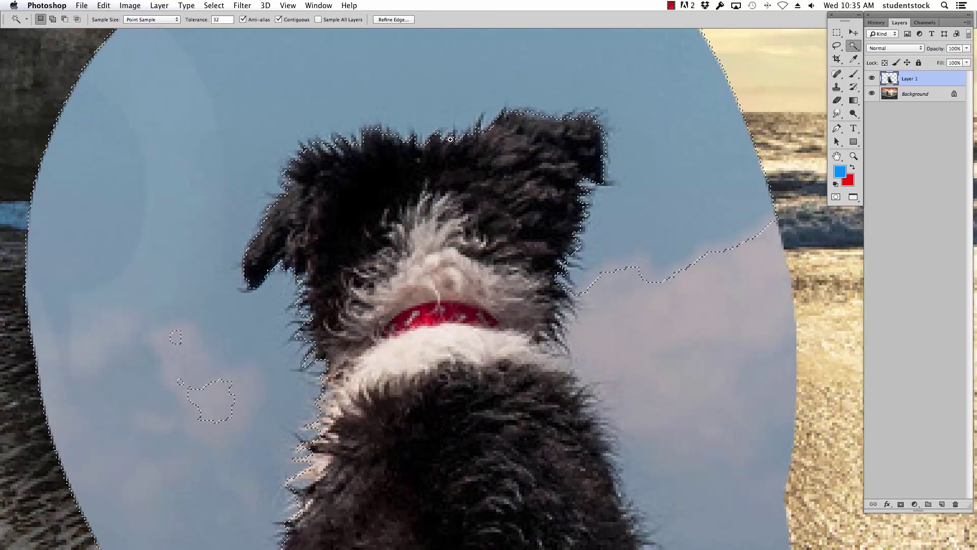
Zoom further into the head fur and reselect the sky with Magic Wand tolerance 12
key(super+h)
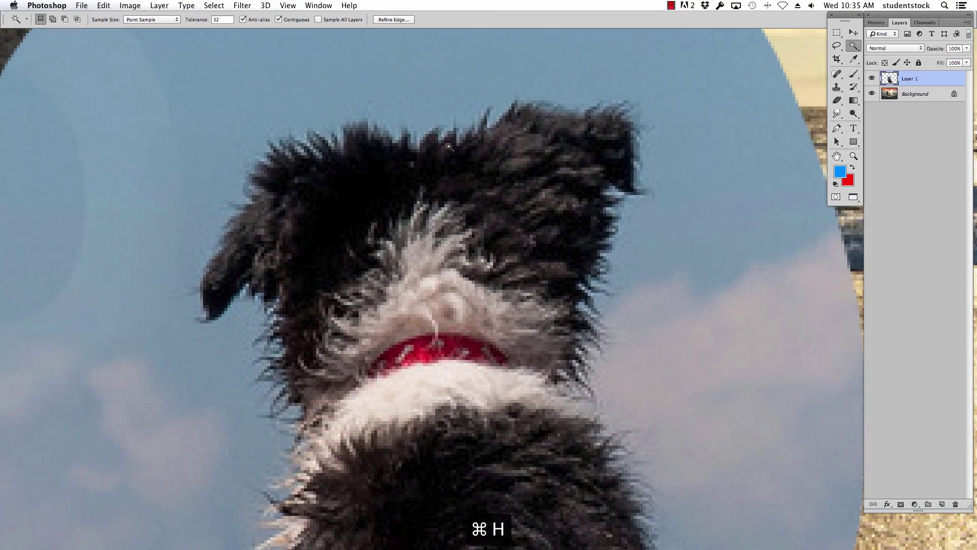
key(super+h)
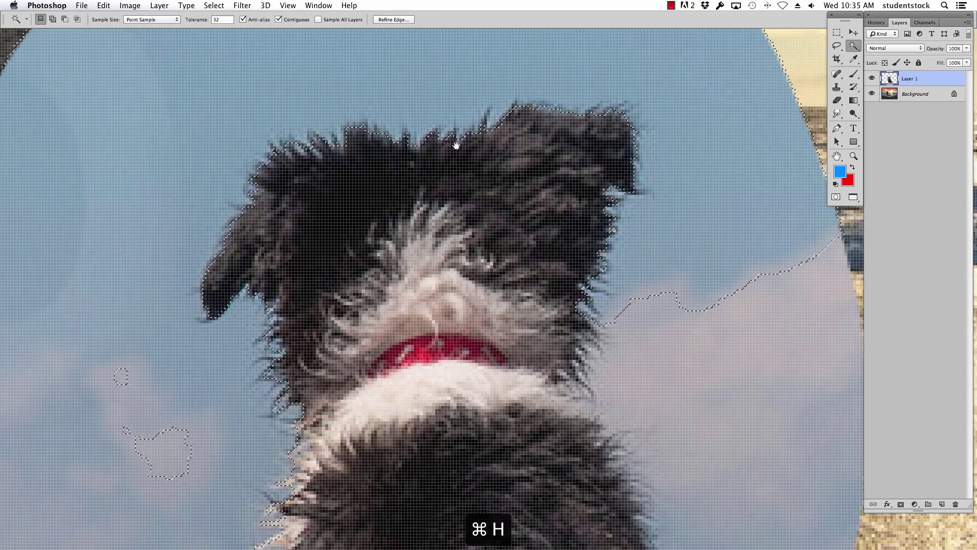
super+click(456, 146)
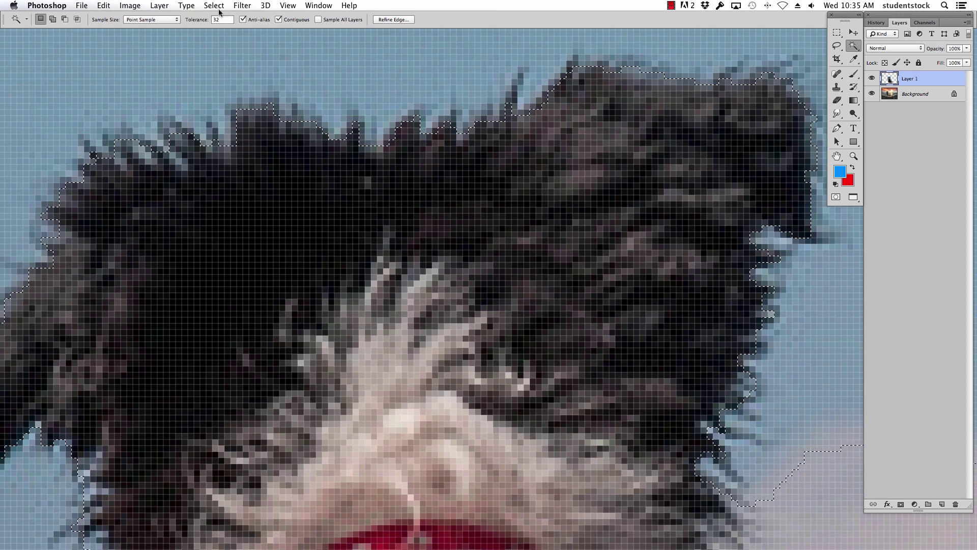
text(12)
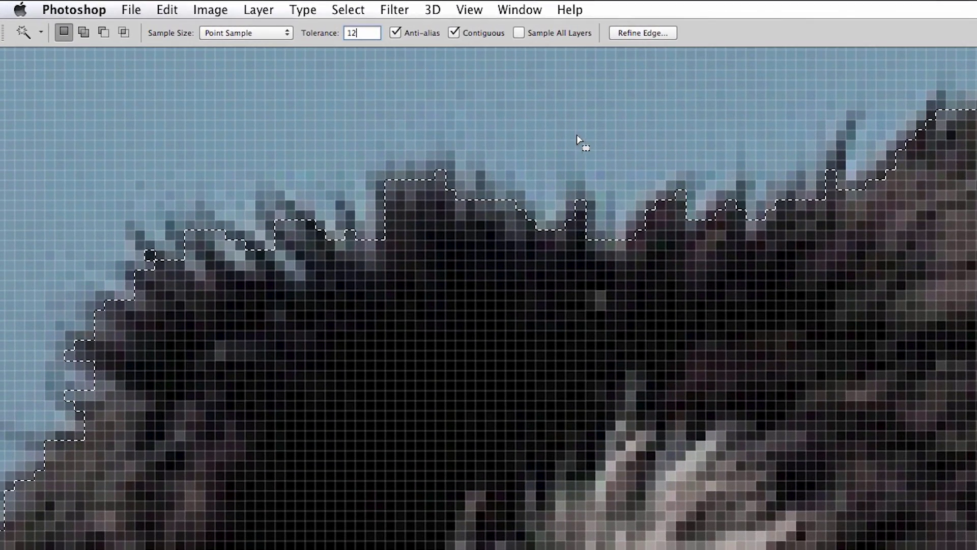
click(582, 130)
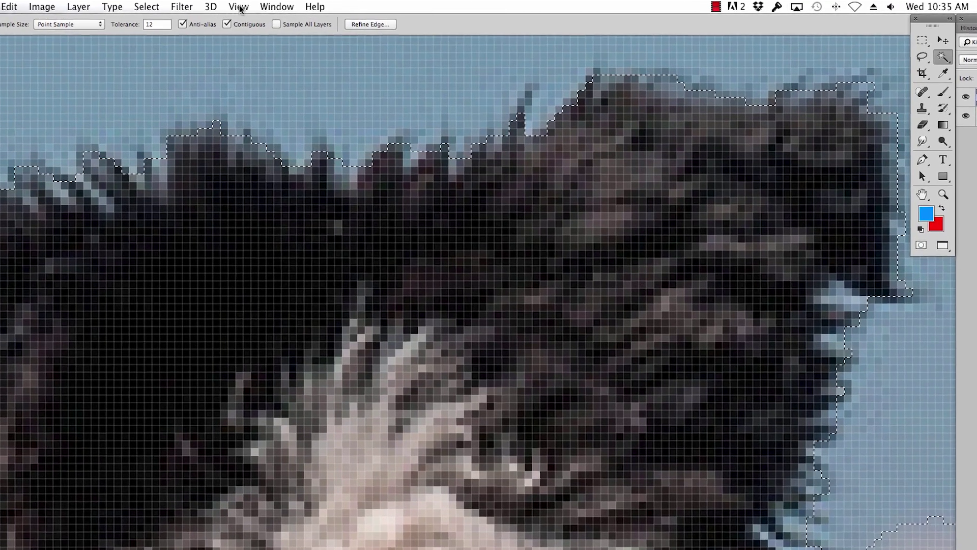
click(239, 7)
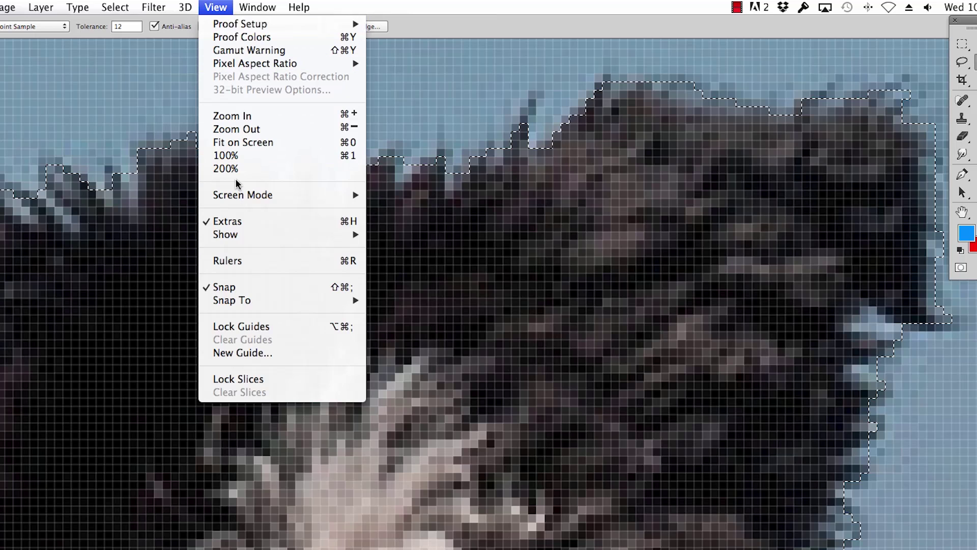
Toggle canvas extras off and back on, and uncheck View > Show > Pixel Grid
click(227, 221)
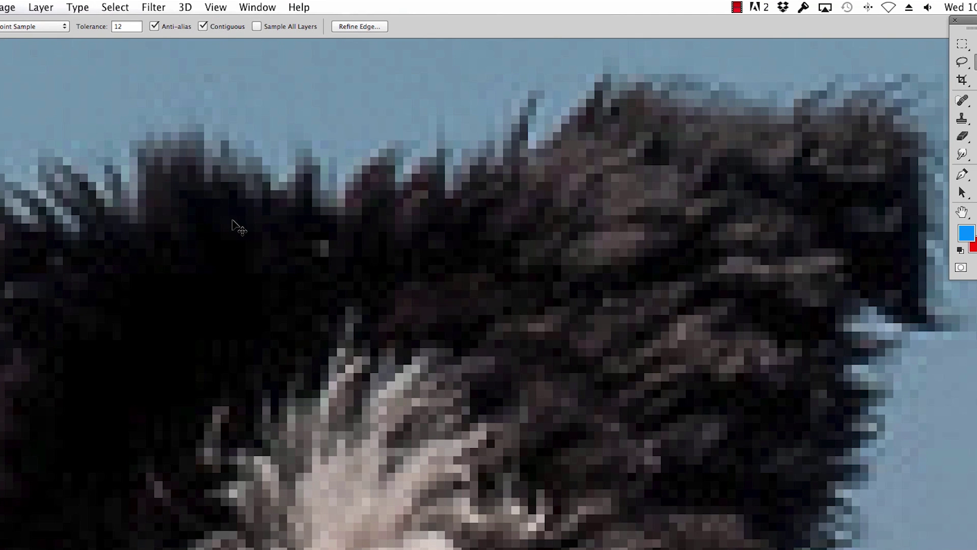
key(super+h)
click(217, 8)
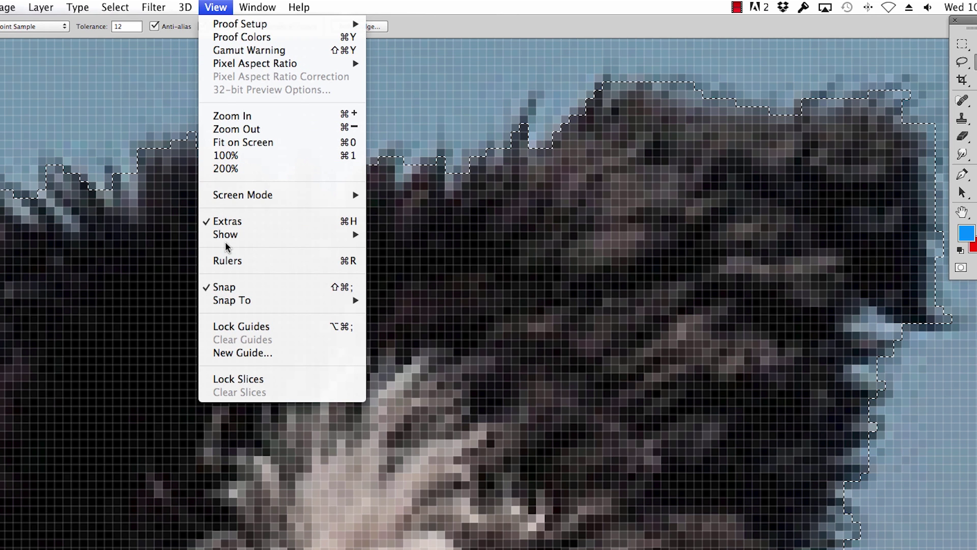
mouse_move(228, 235)
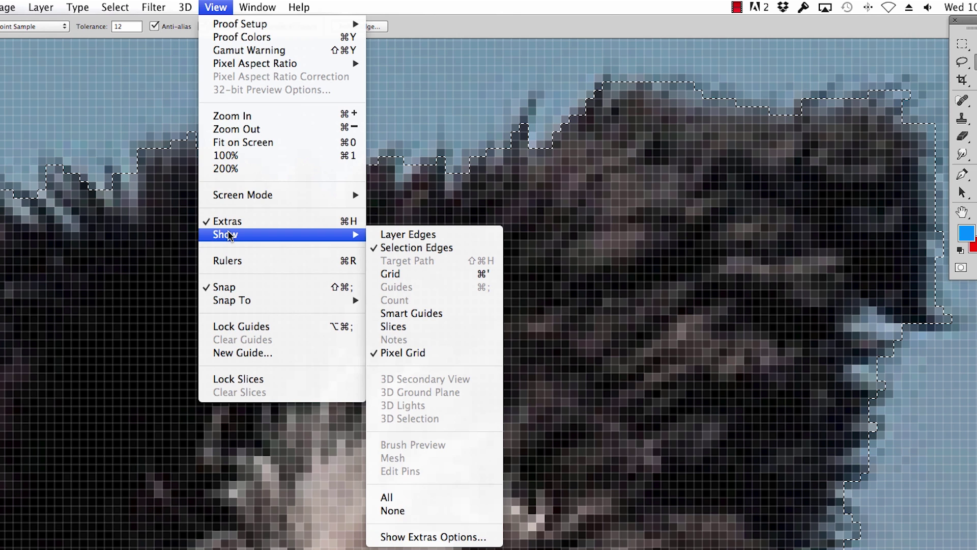
click(406, 353)
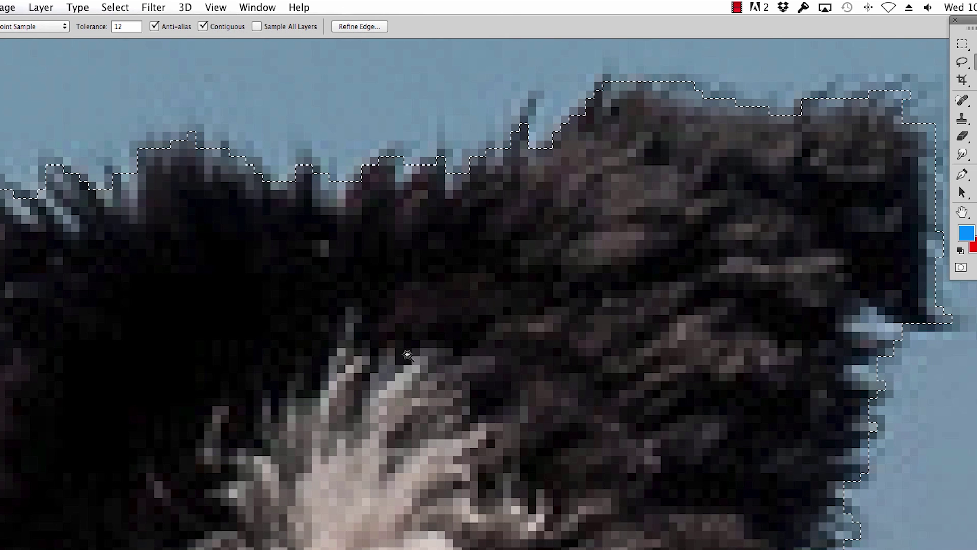
click(207, 9)
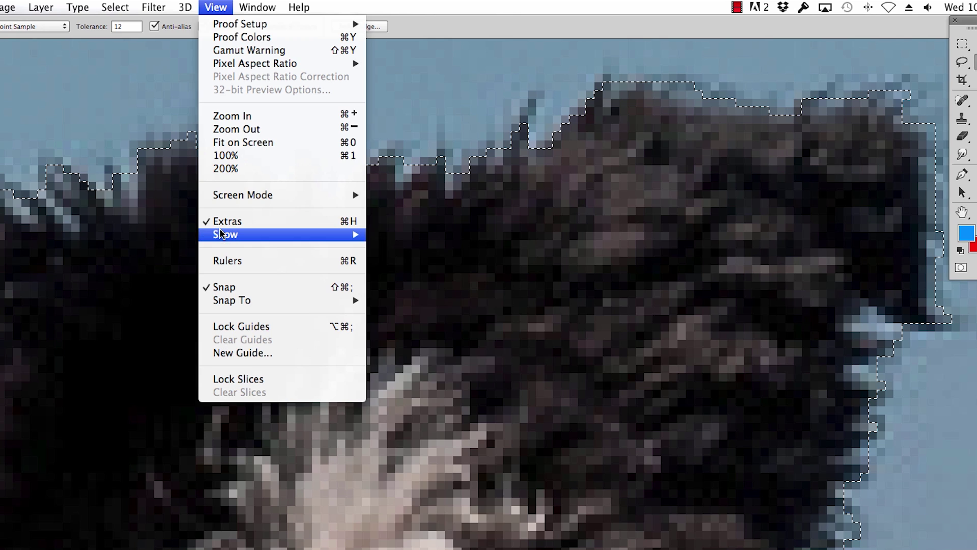
mouse_move(226, 234)
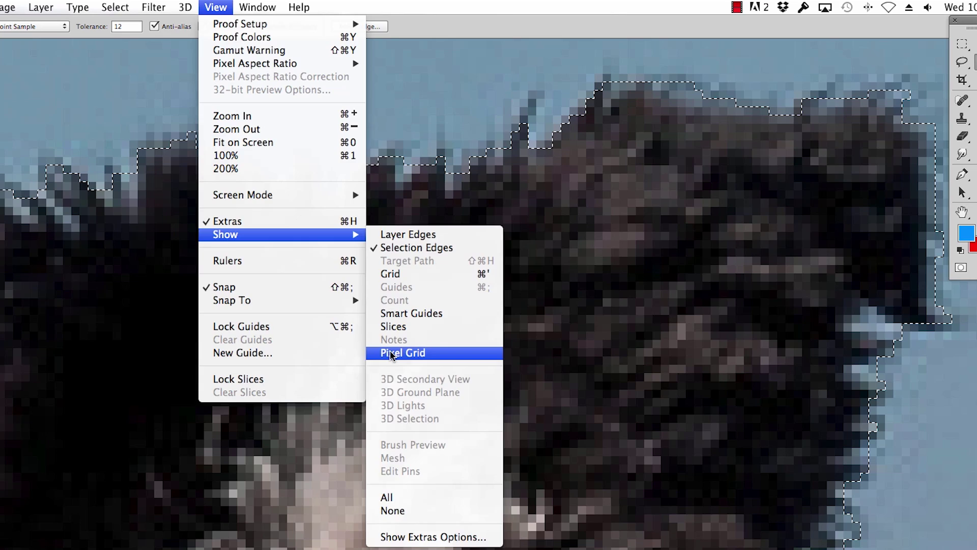
click(216, 7)
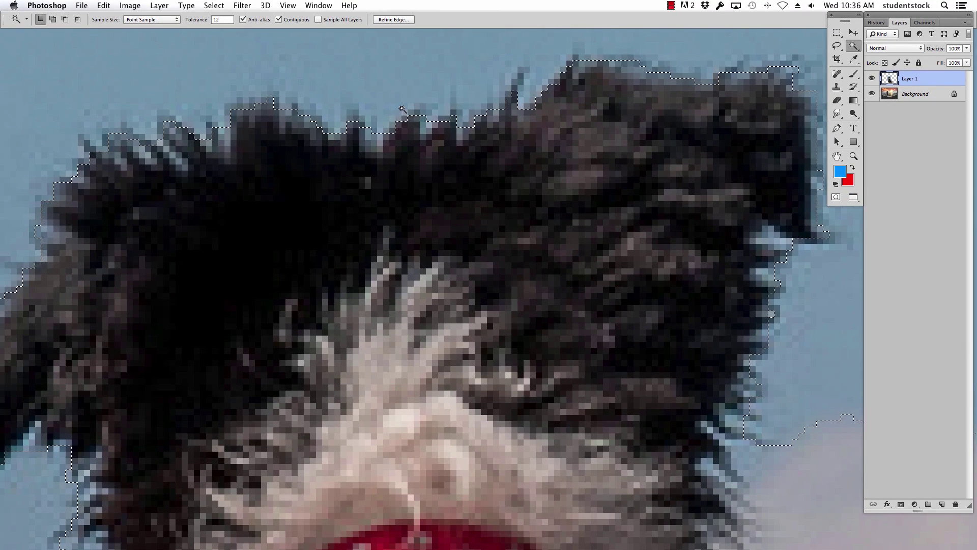
Zoom out and Shift-click to add the clouds and sky on both sides of the dog's head
alt+click(516, 174)
alt+click(528, 209)
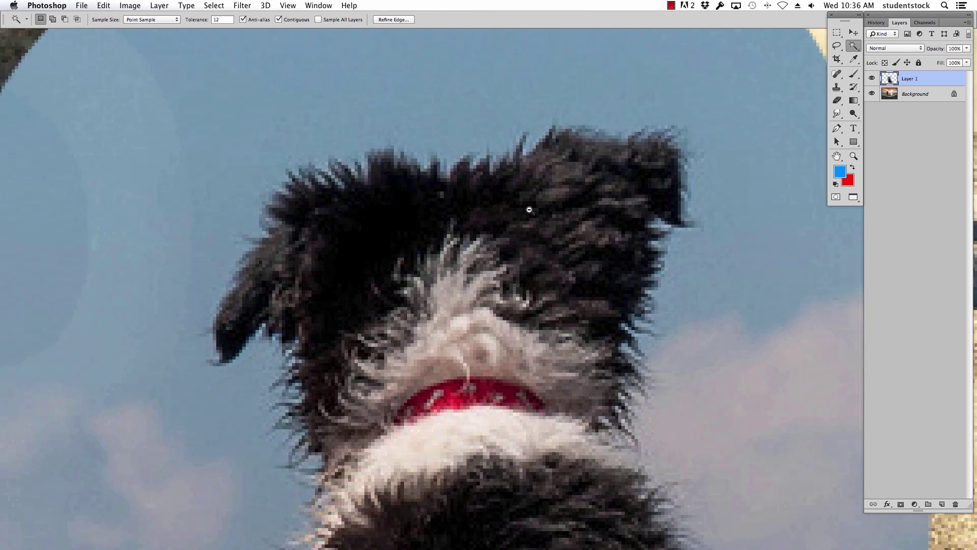
drag(507, 386, 487, 218)
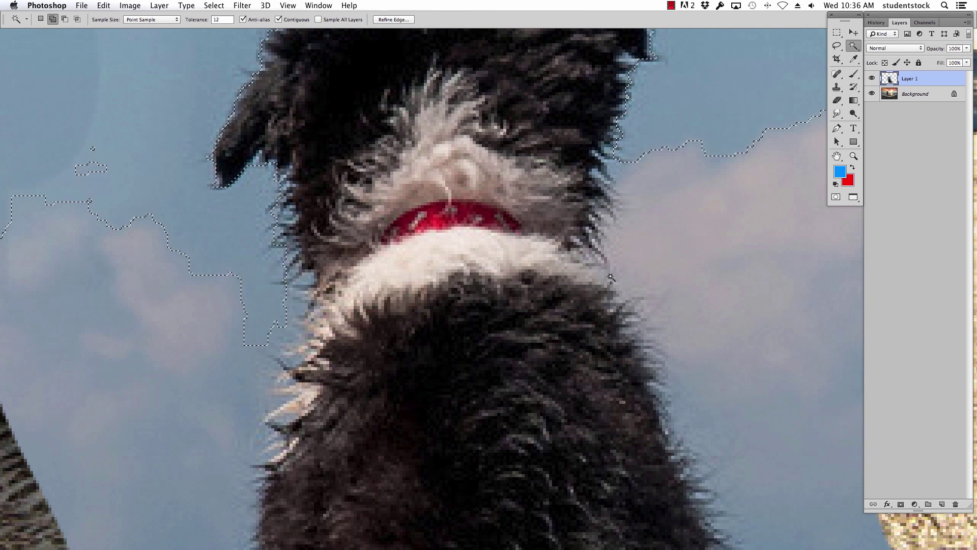
shift+click(641, 190)
click(240, 283)
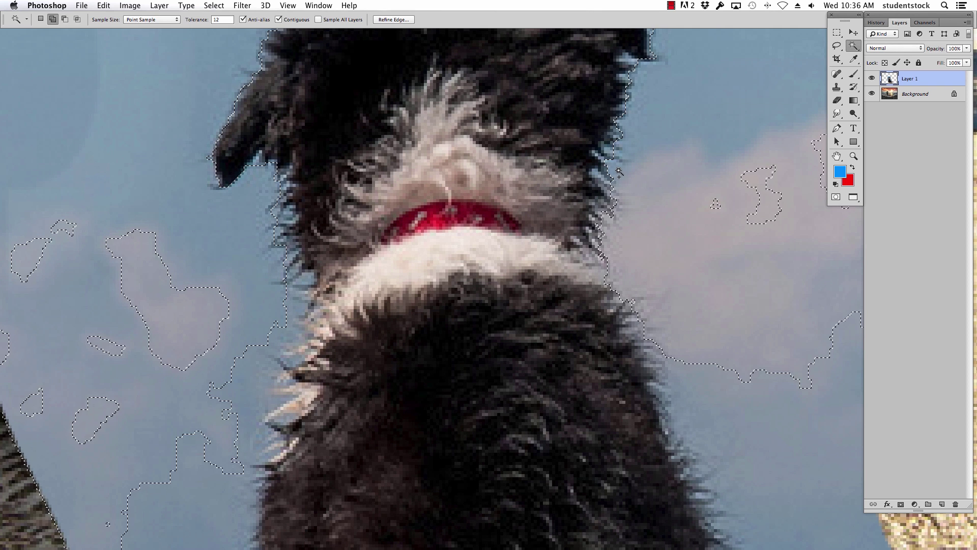
click(267, 366)
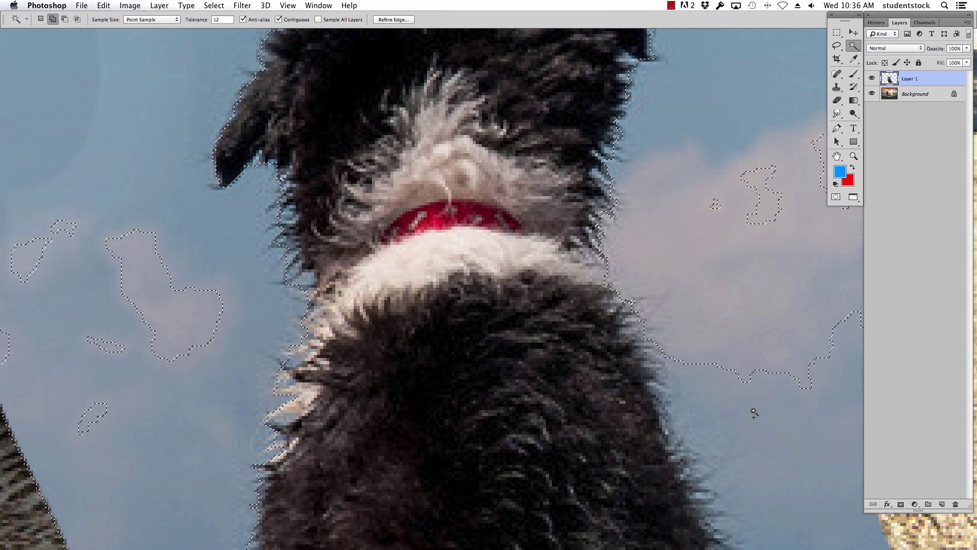
click(768, 212)
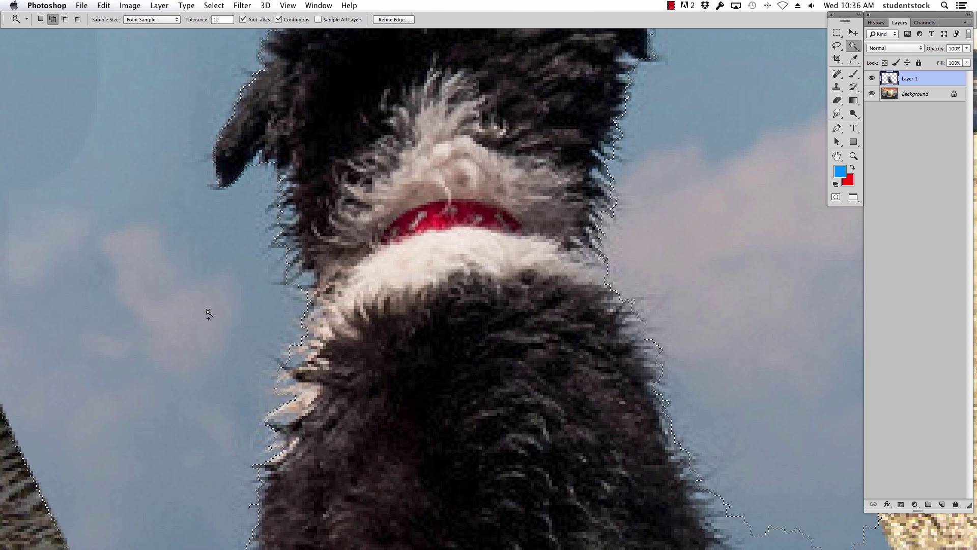
Zoom out further and add the lower blue patches left and right of the dog
alt+super+click(469, 323)
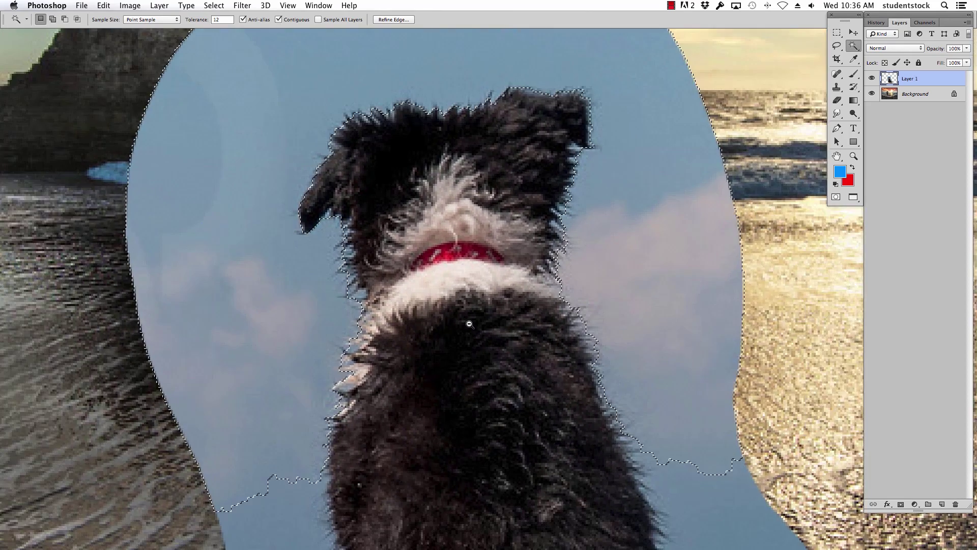
alt+super+click(468, 323)
alt+super+click(469, 323)
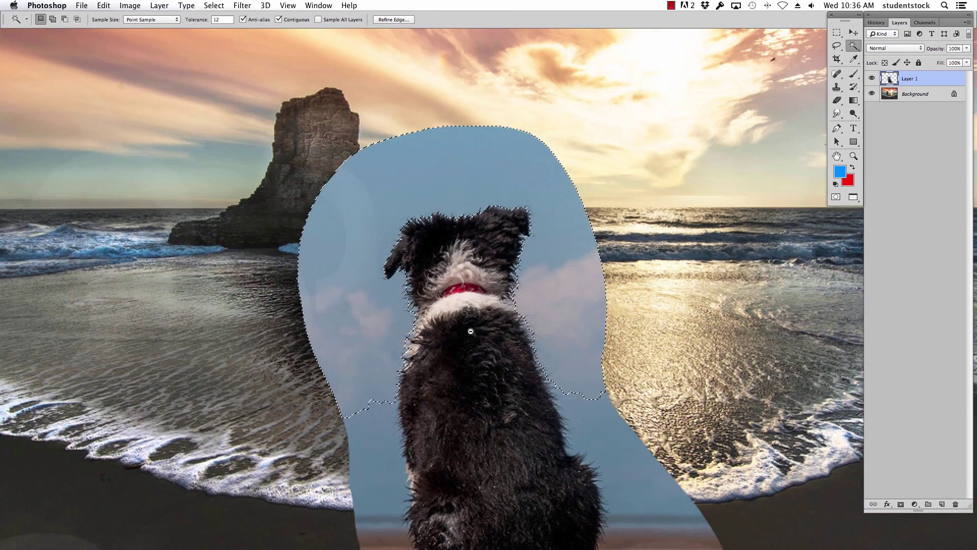
click(576, 408)
click(387, 494)
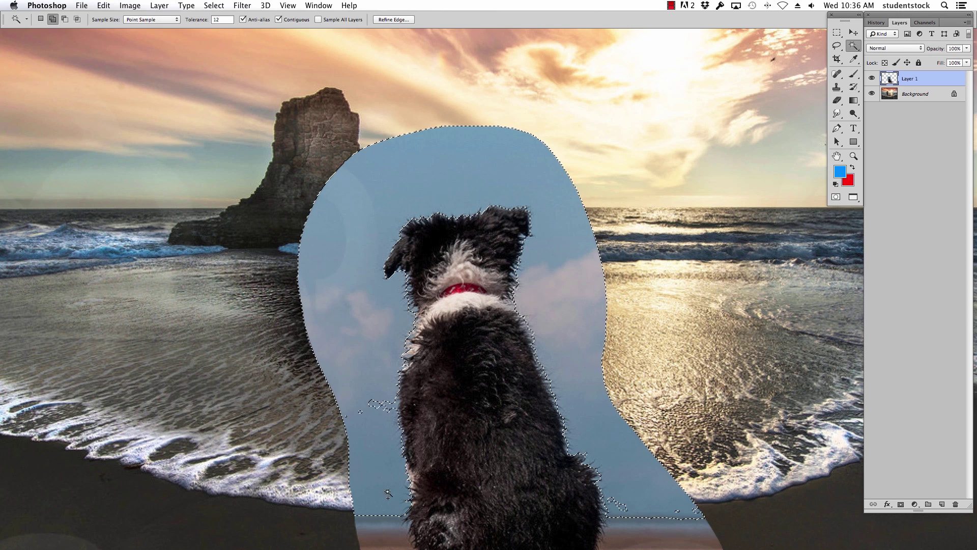
click(379, 405)
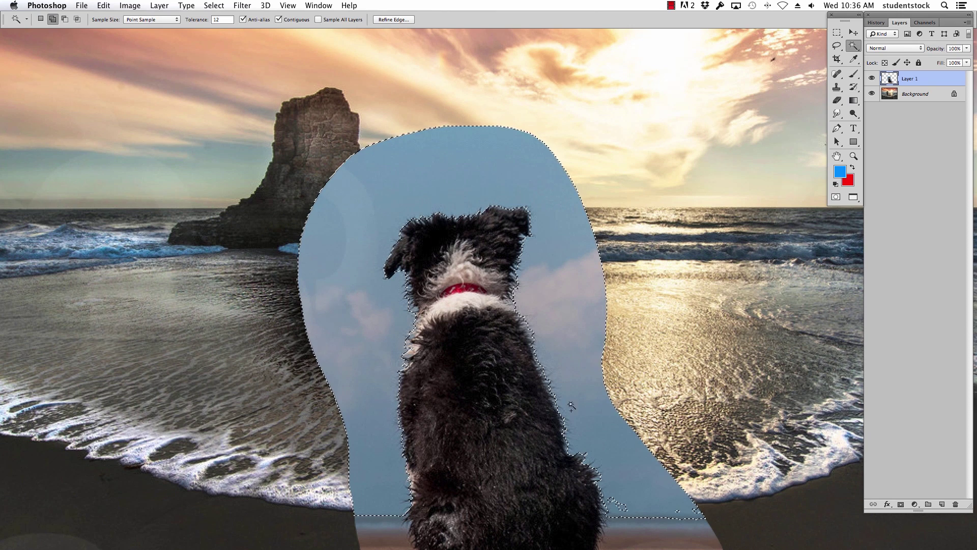
drag(556, 429, 538, 241)
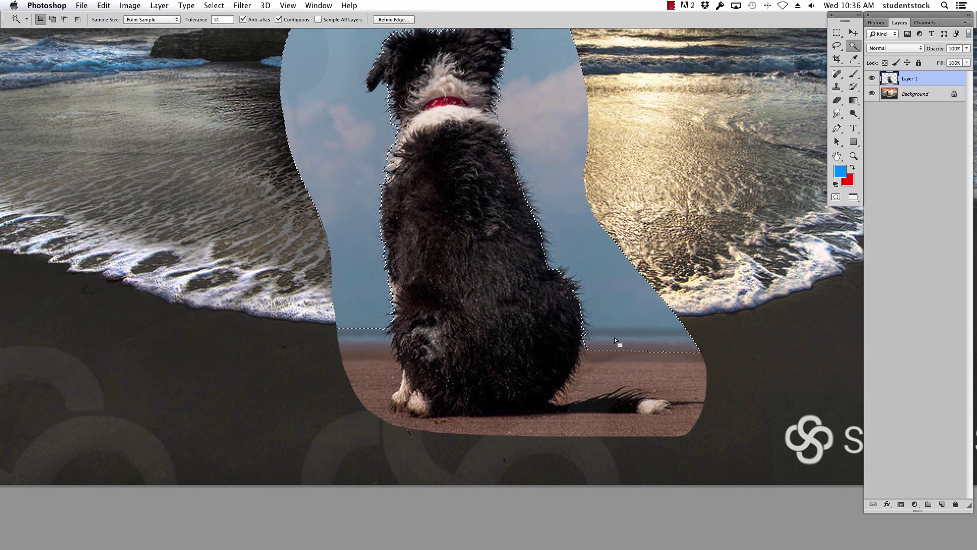
Undo the first sand add, set Magic Wand tolerance to 22, and add the sand below the dog
key(super+z)
shift+click(616, 356)
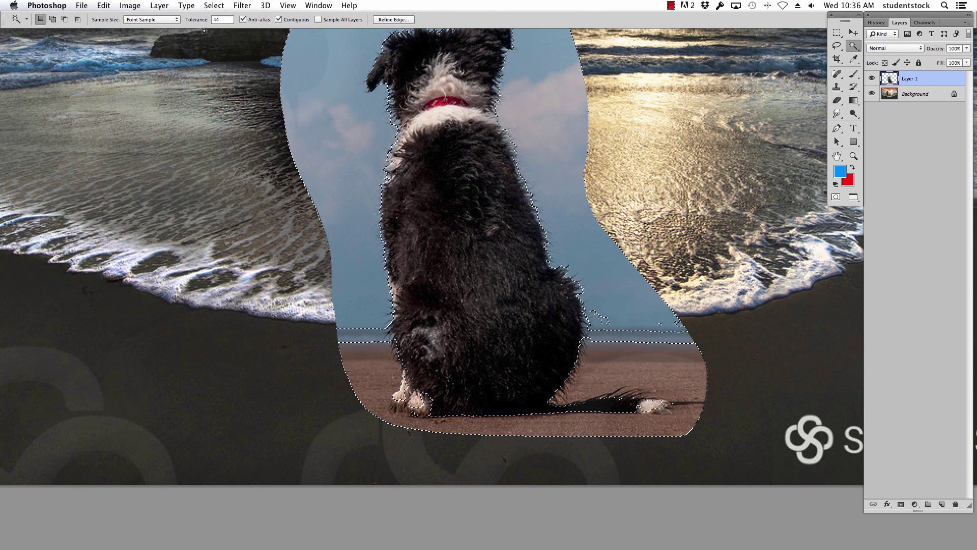
key(super+z)
click(220, 19)
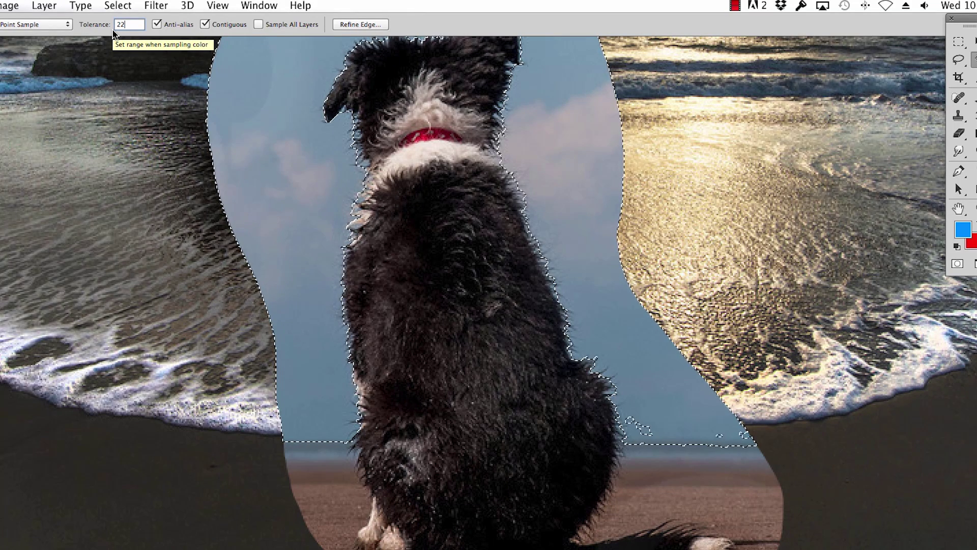
shift+click(654, 513)
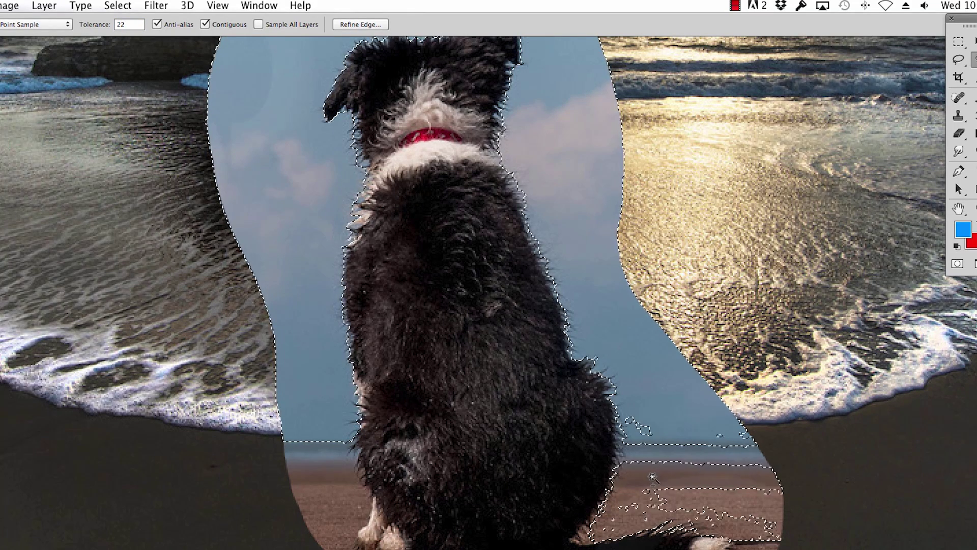
shift+click(654, 513)
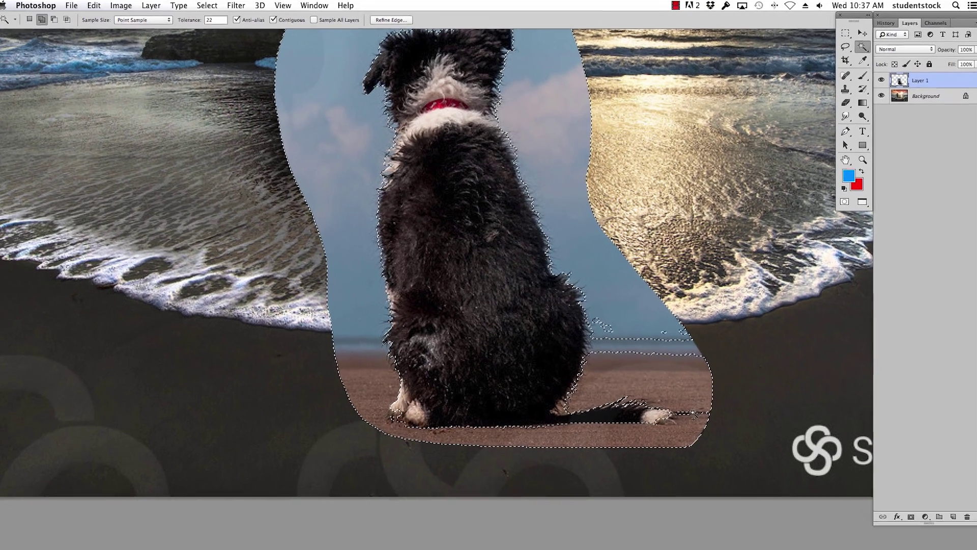
Undo the last addition, lasso-add the sand beside the tail and lower-left edge, then zoom out
key(super+z)
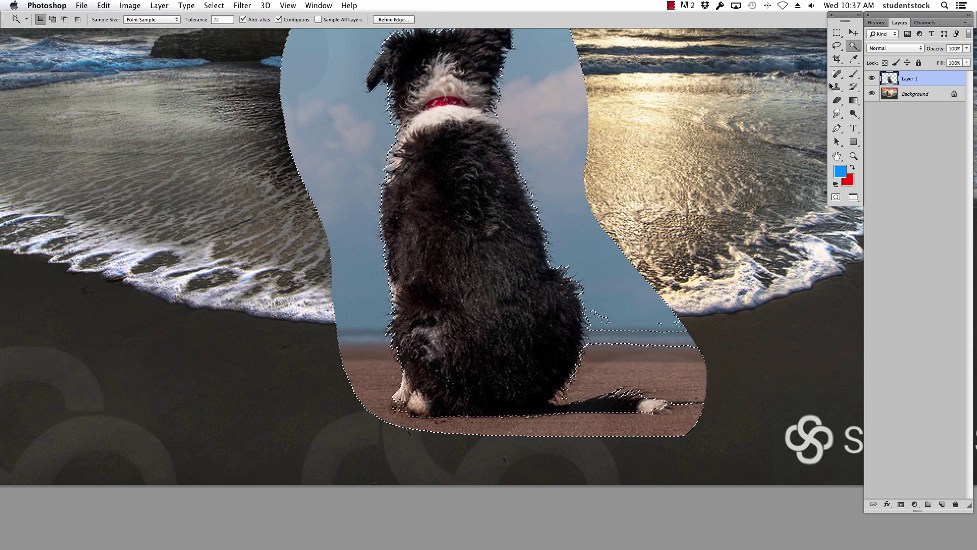
click(837, 46)
key(shift)
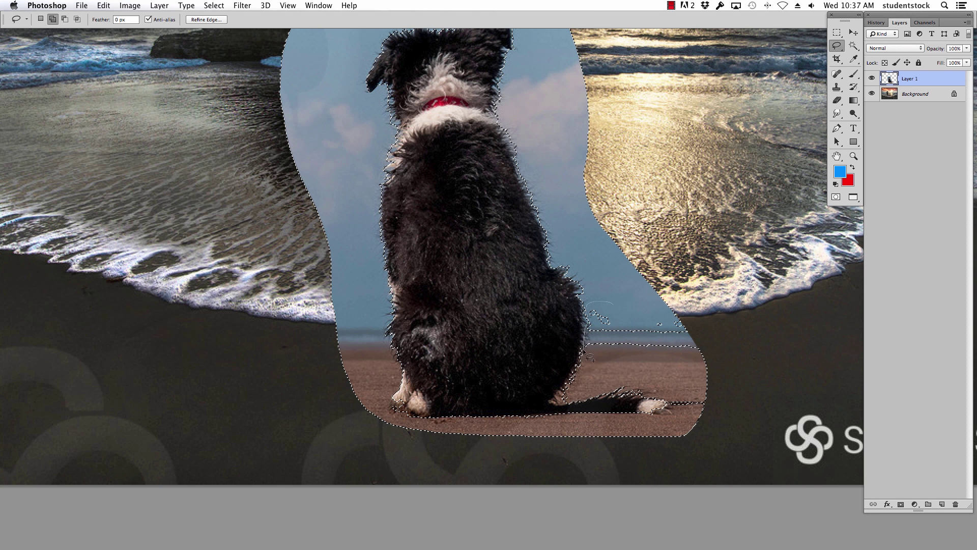
key(shift)
mouse_move(673, 392)
mouse_down()
mouse_move(671, 408)
mouse_move(754, 389)
mouse_move(728, 363)
mouse_up()
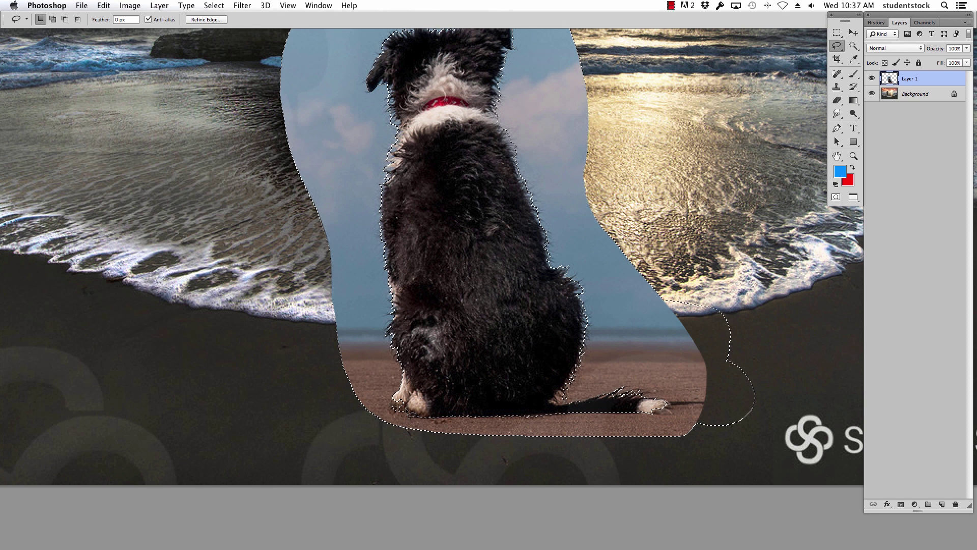
key(shift)
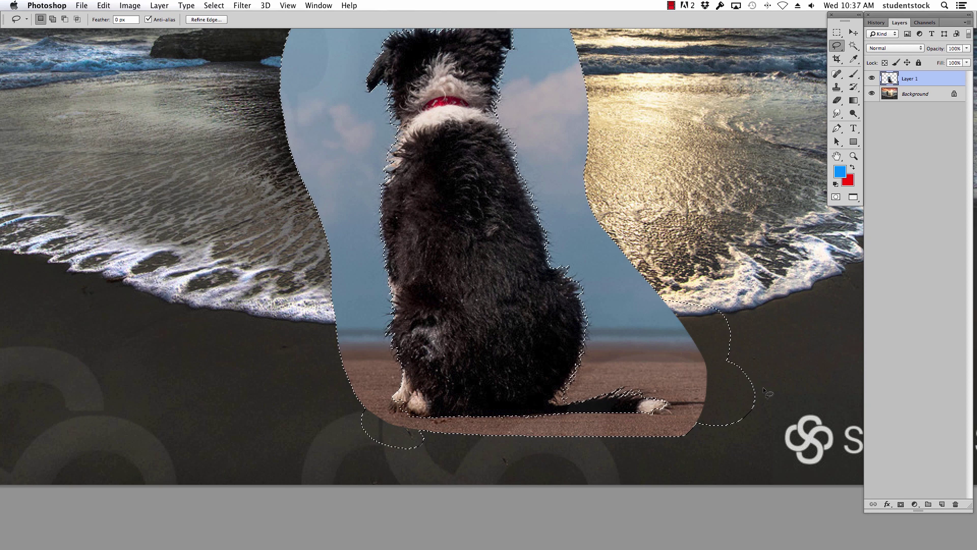
alt+click(545, 254)
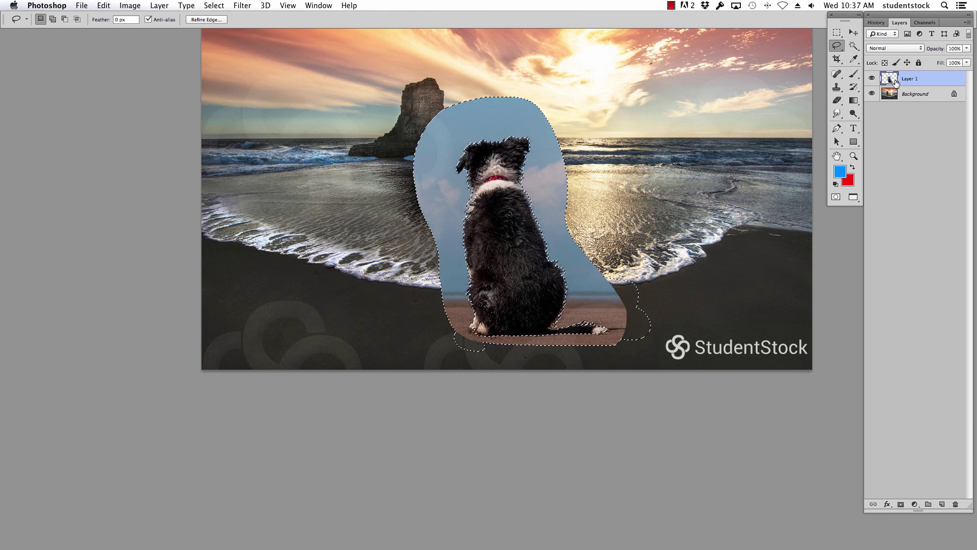
Delete the selected sky and sand on Layer 1 and hide the selection outline
key(Delete)
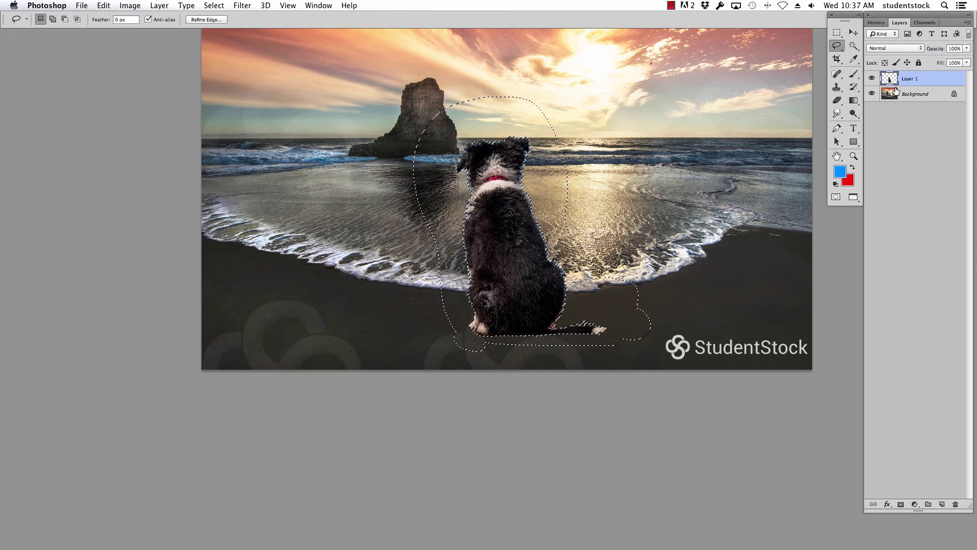
key(super+h)
key(super+space)
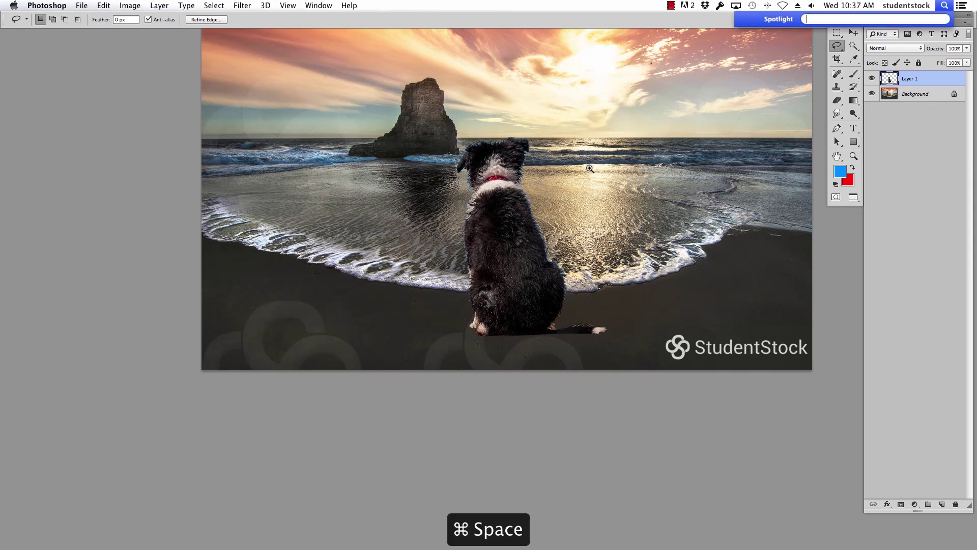
super+click(509, 248)
Inspect the dog's cutout edges up close, then zoom back out to the whole beach image
drag(543, 202, 501, 348)
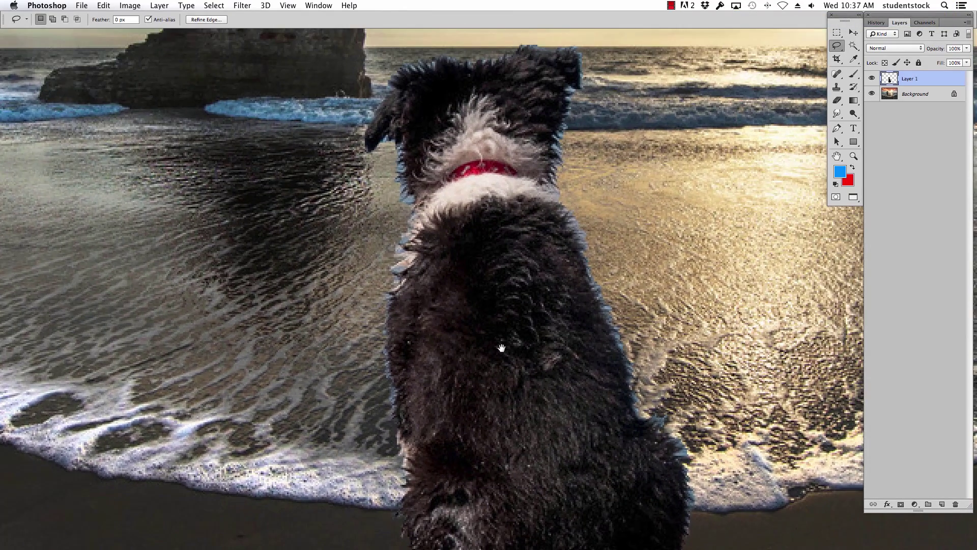
alt+super+click(529, 345)
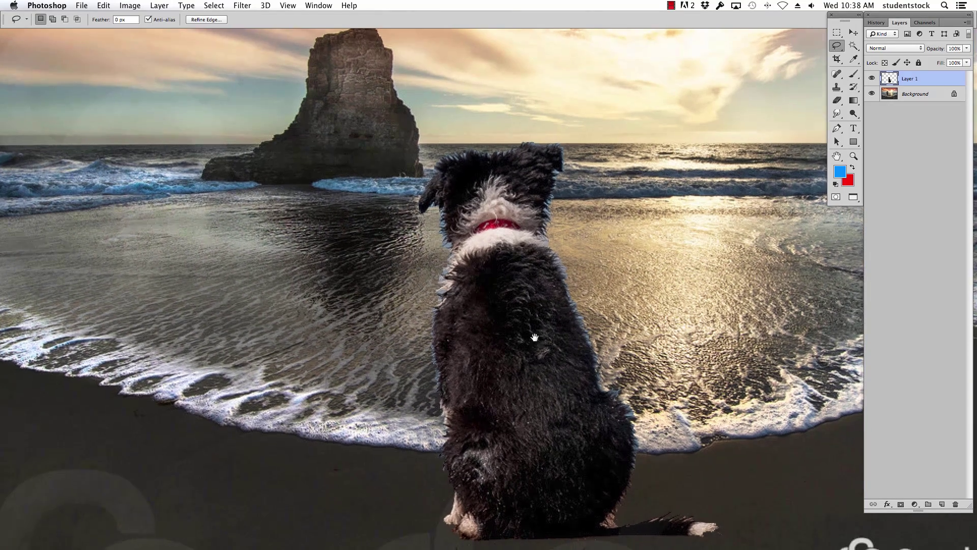
drag(532, 338, 520, 299)
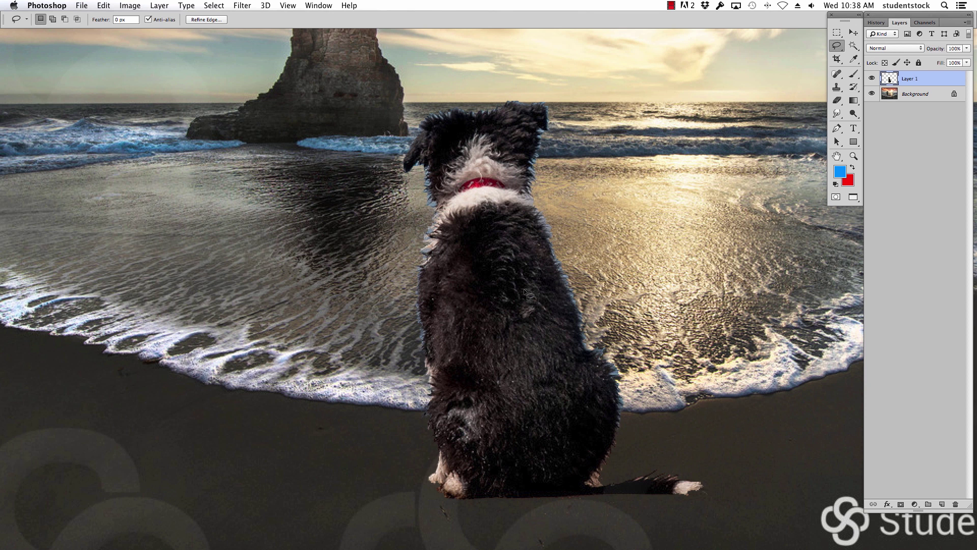
alt+click(603, 297)
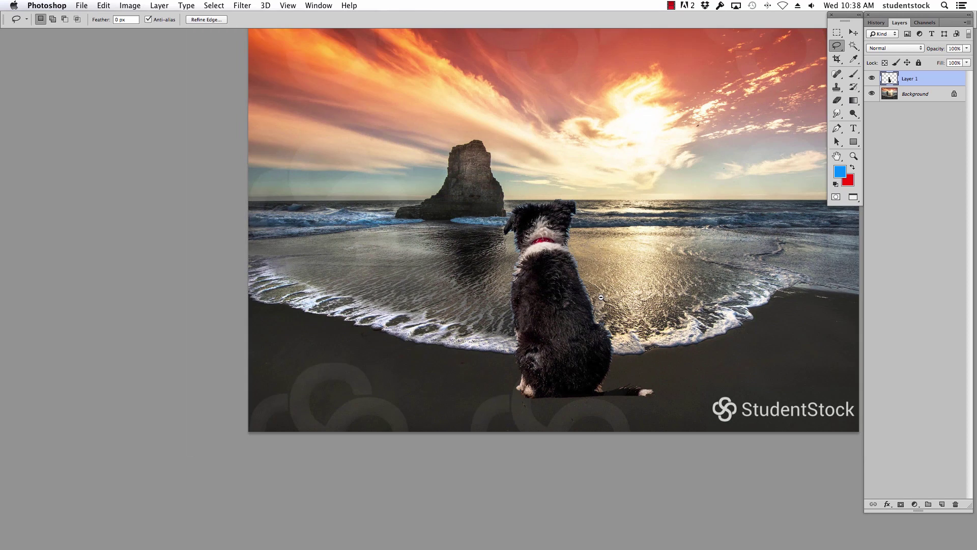
drag(624, 277, 598, 357)
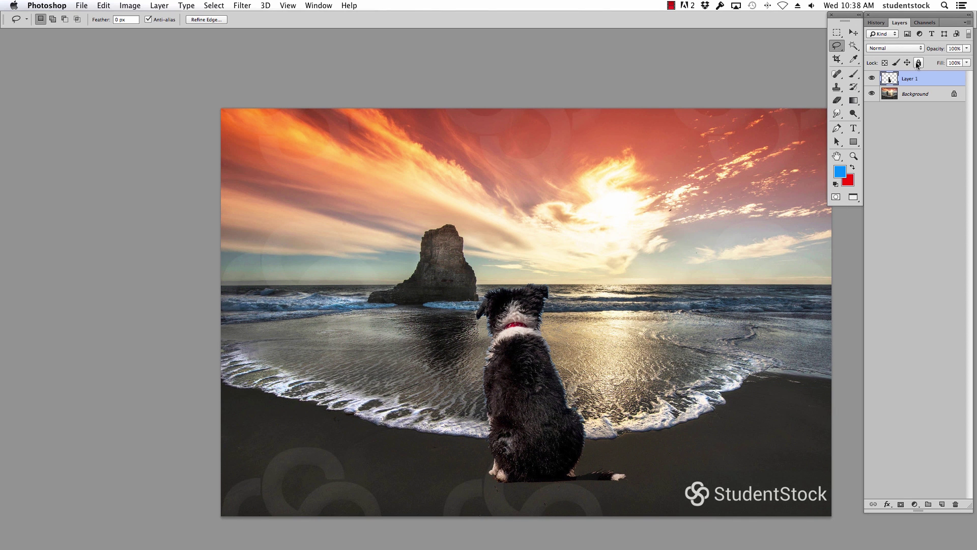
click(316, 7)
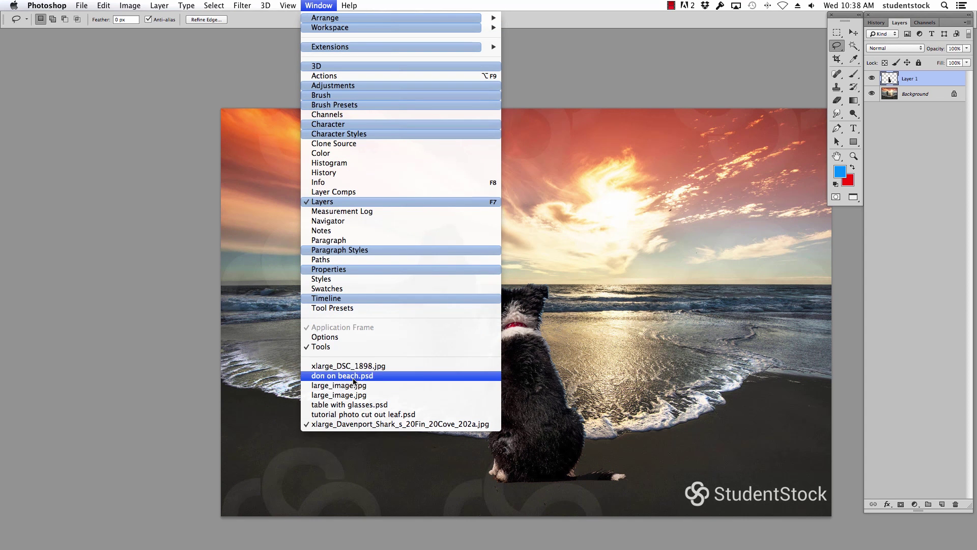
In don on beach.psd, make dog layer Layer 2 copy 3 and shadow Layer 3 visible
key(Escape)
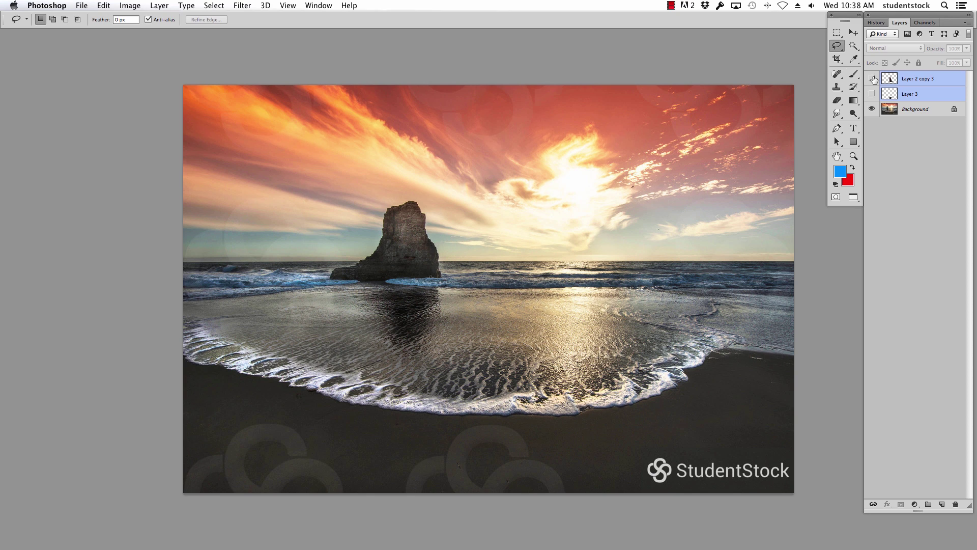
click(872, 80)
click(872, 94)
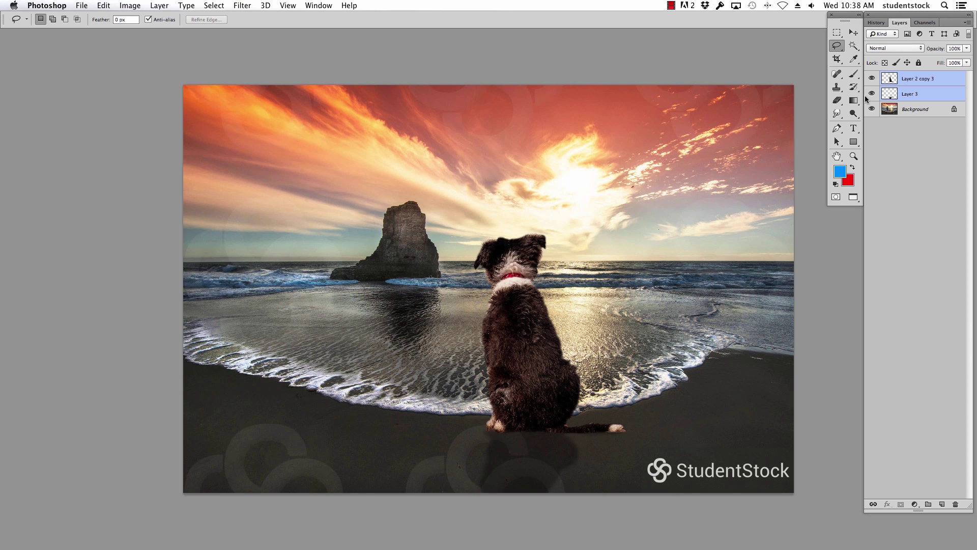
key(super+space)
drag(542, 316, 556, 286)
click(474, 222)
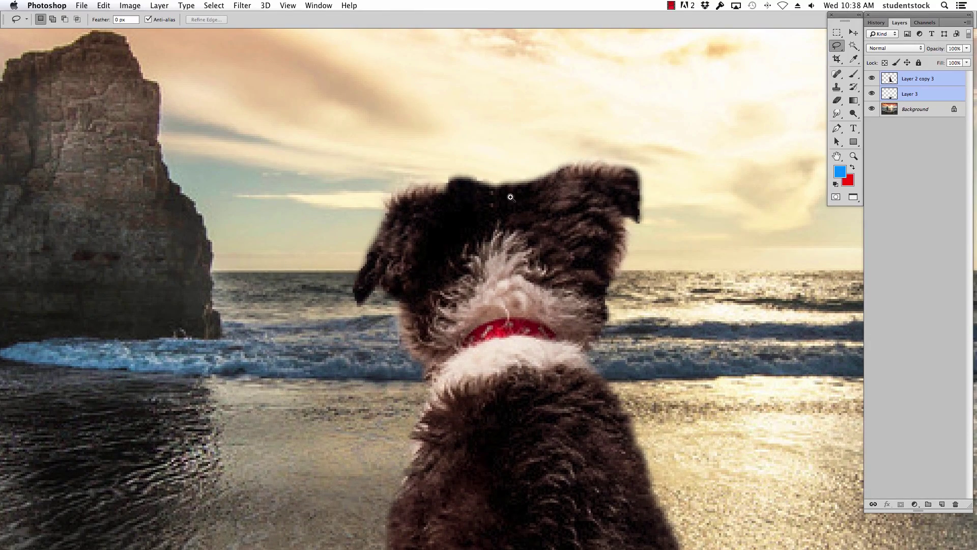
key(super+0)
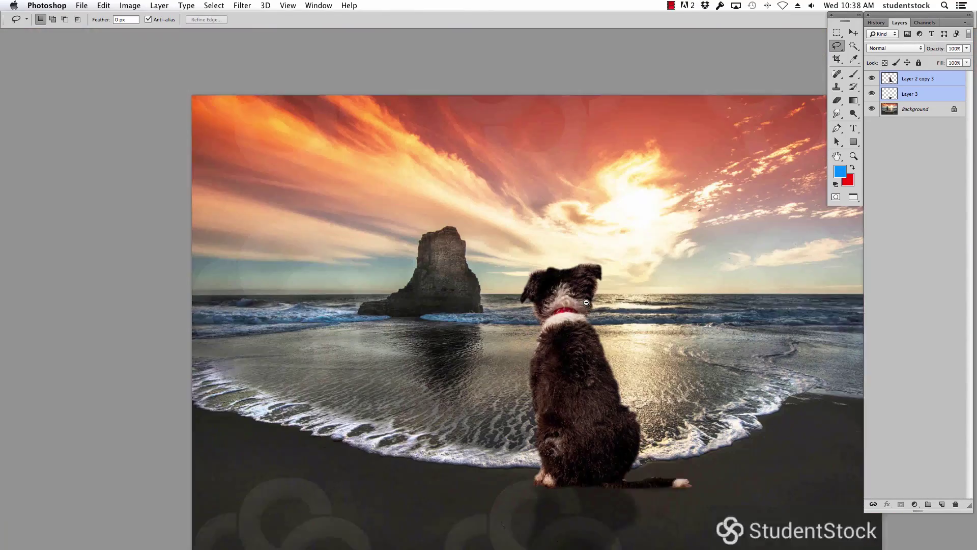